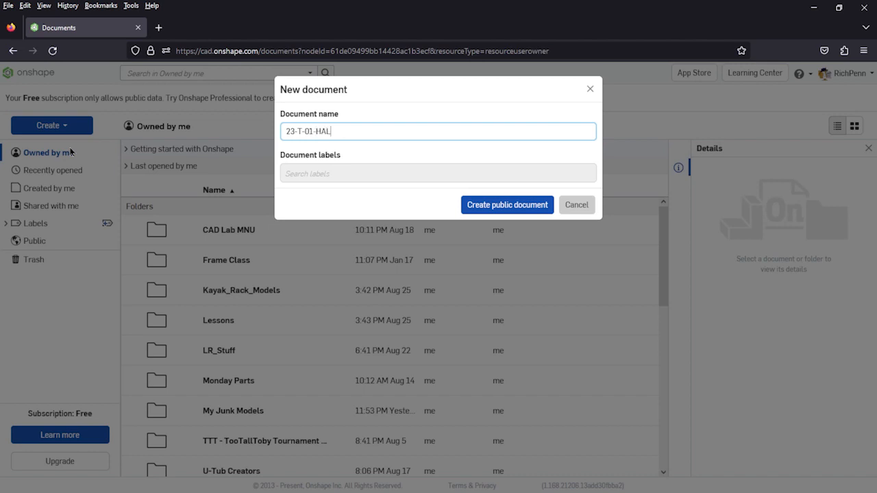
Create a public document named 23-T-01-HALF CLAMP
{"action": "type", "text": "AM"}
{"action": "key", "text": "Return"}
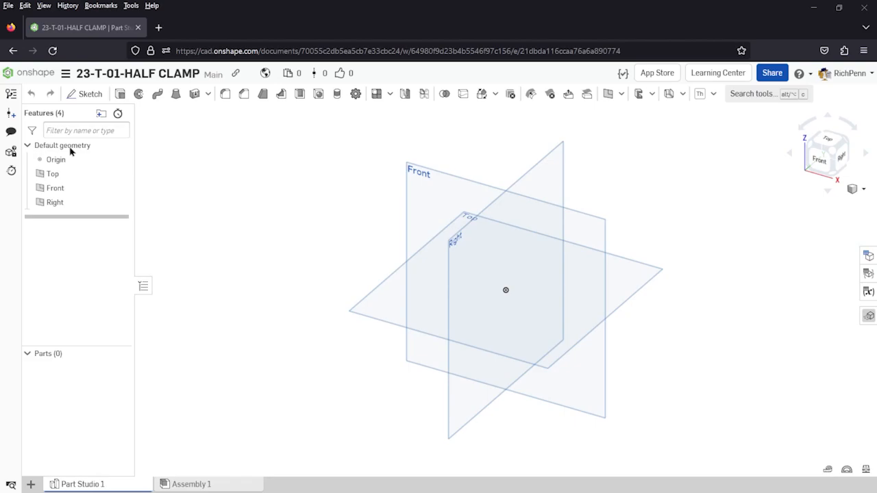
Set the workspace units to Millimeter for length and Gram for mass
{"action": "key", "text": "alt+Tab"}
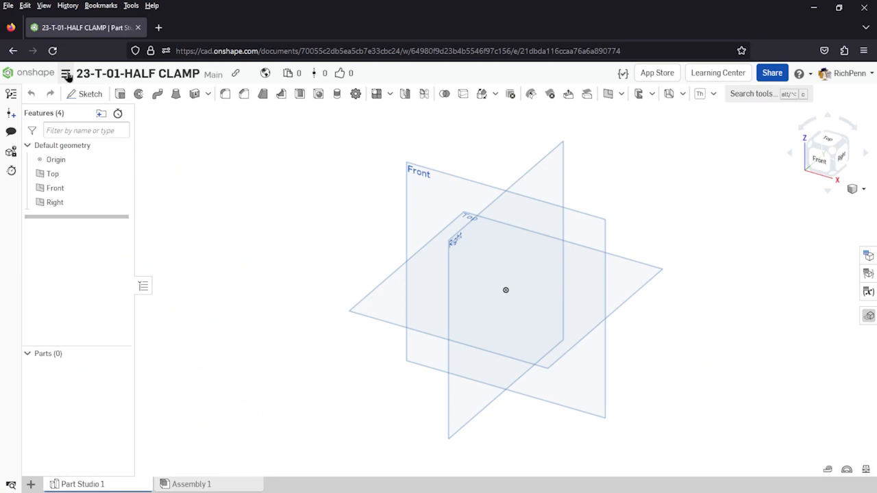
{"action": "left_click", "coordinate": [66, 74]}
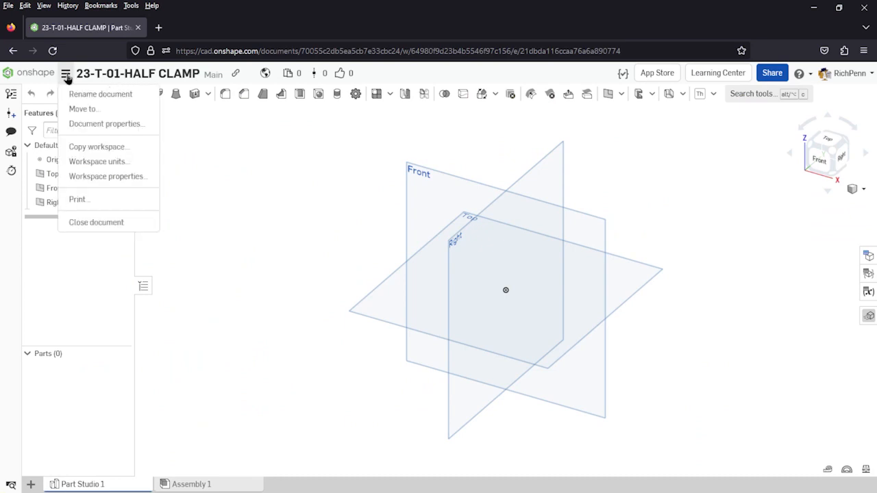
{"action": "left_click", "coordinate": [96, 162]}
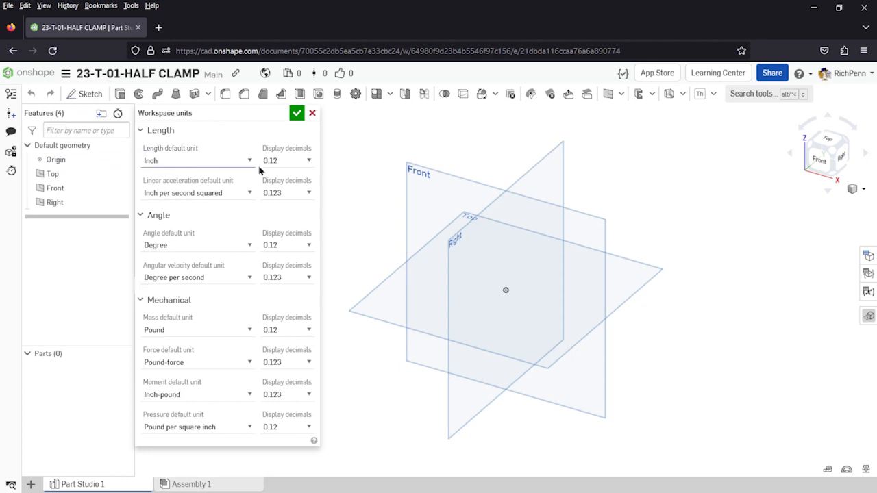
{"action": "left_click", "coordinate": [250, 161]}
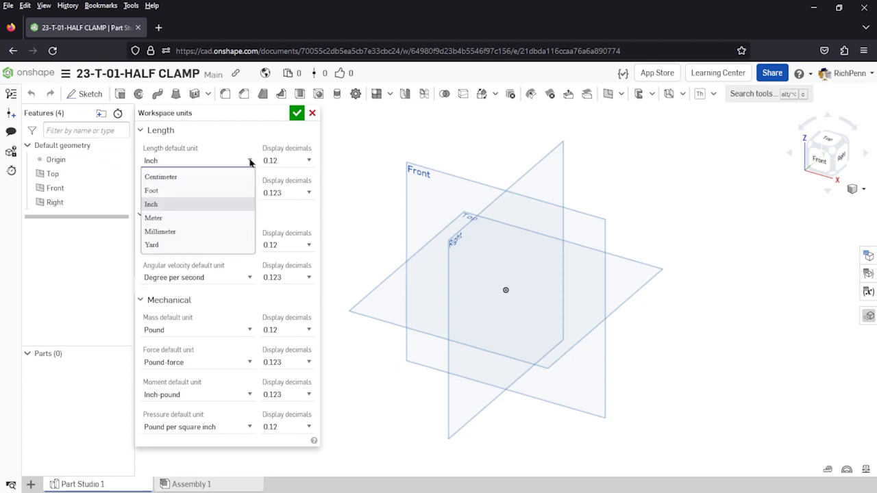
{"action": "left_click", "coordinate": [189, 236]}
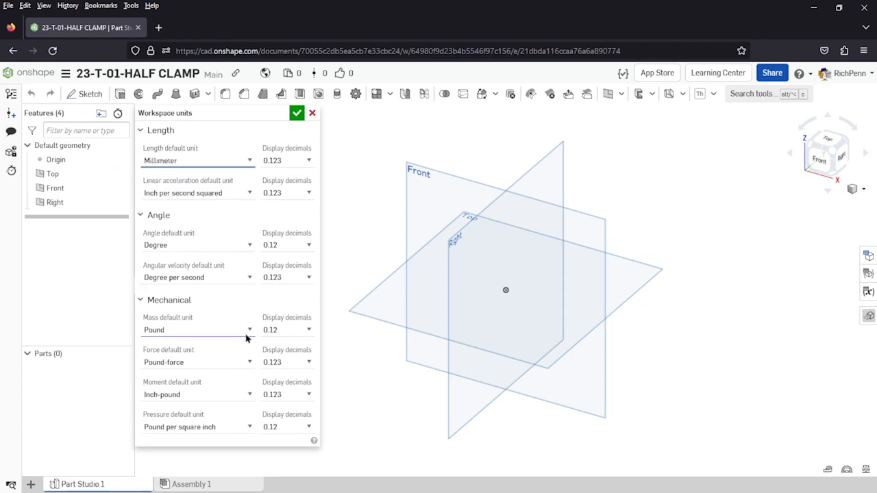
{"action": "left_click", "coordinate": [249, 331]}
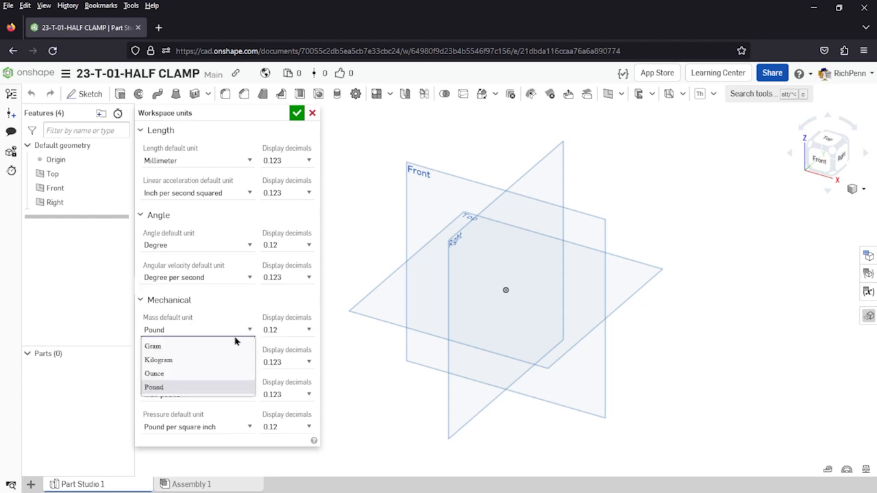
{"action": "left_click", "coordinate": [199, 348]}
{"action": "left_click", "coordinate": [296, 112]}
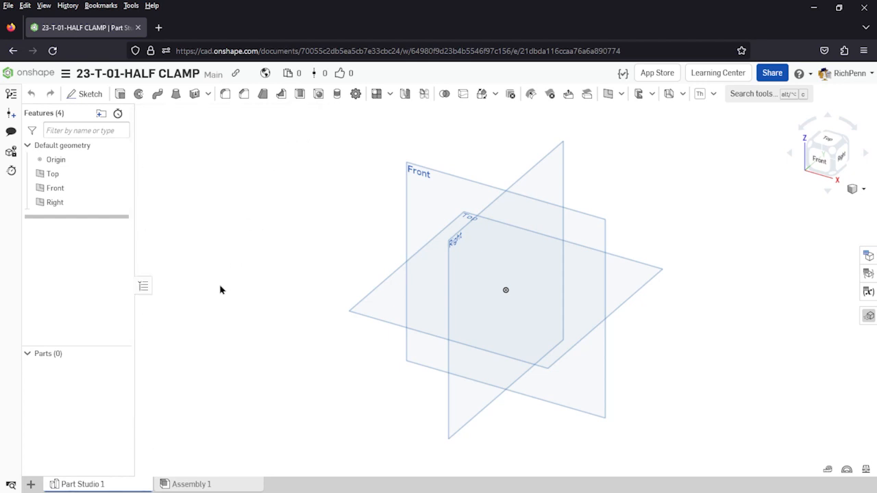
Switch to the part drawing in Paint 3D and mark the flat base and the arch of the front view in red
{"action": "mouse_move", "coordinate": [249, 370]}
{"action": "right_mouse_down"}
{"action": "mouse_move", "coordinate": [253, 358]}
{"action": "mouse_move", "coordinate": [253, 368]}
{"action": "right_mouse_up"}
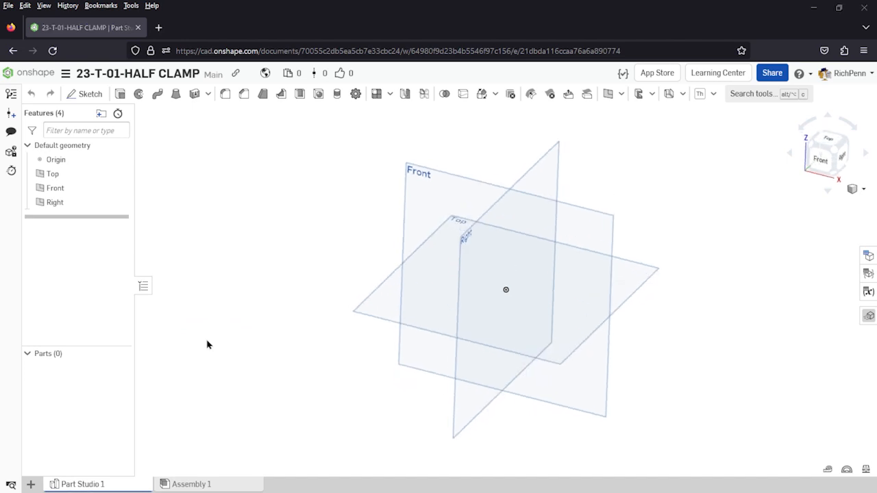
{"action": "key", "text": "alt+Tab"}
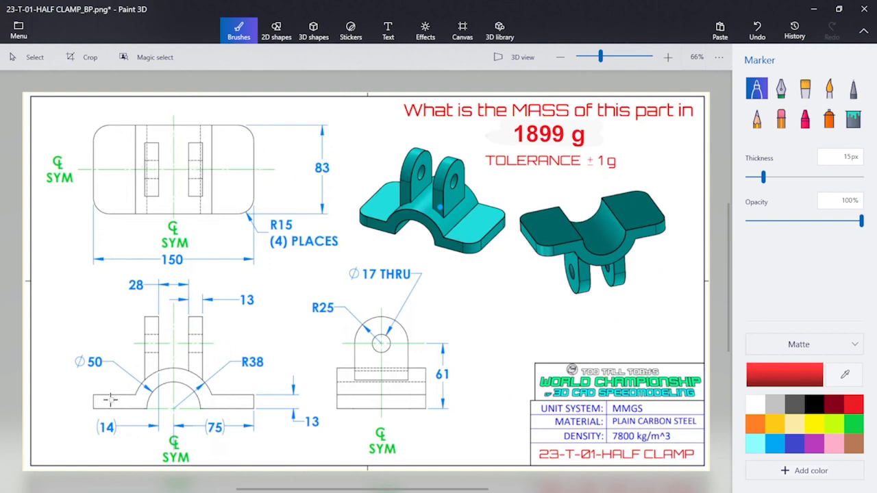
{"action": "mouse_move", "coordinate": [101, 402]}
{"action": "left_mouse_down"}
{"action": "mouse_move", "coordinate": [254, 402]}
{"action": "mouse_move", "coordinate": [156, 374]}
{"action": "mouse_move", "coordinate": [139, 396]}
{"action": "left_mouse_up"}
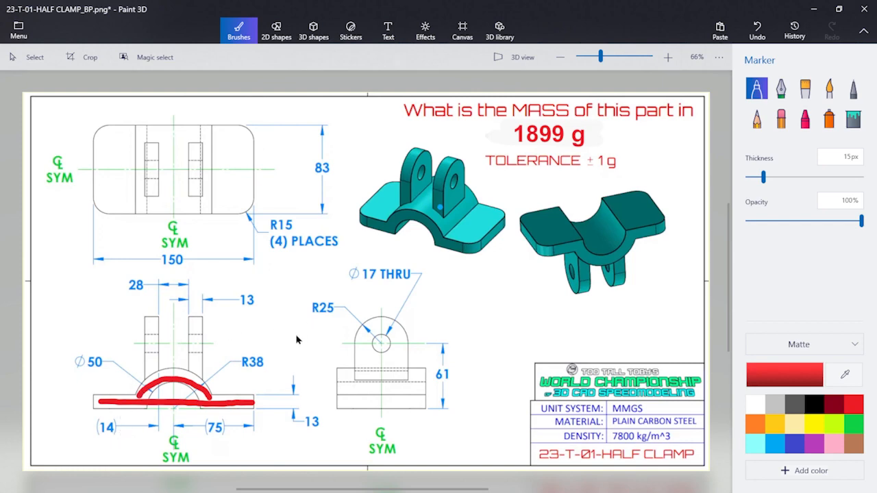
Switch back to Onshape and start a sketch on the Front plane, viewed normal to the plane
{"action": "key", "text": "alt+Tab"}
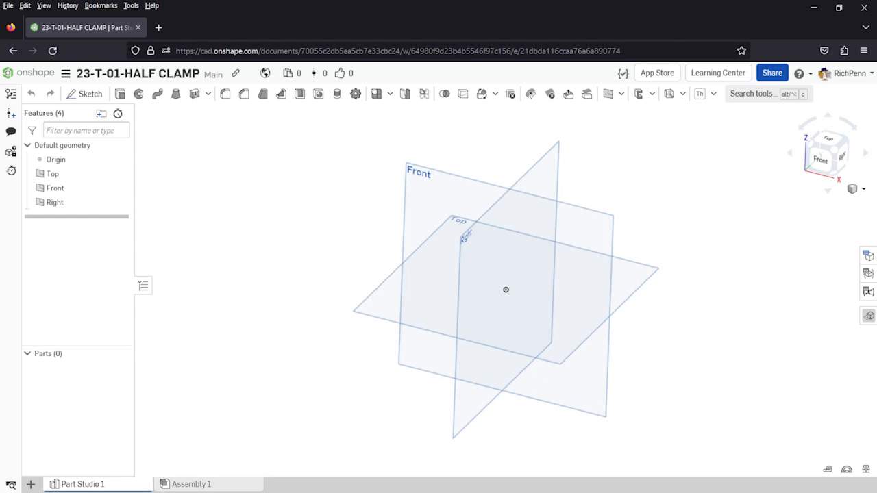
{"action": "left_click", "coordinate": [428, 193]}
{"action": "left_click", "coordinate": [87, 93]}
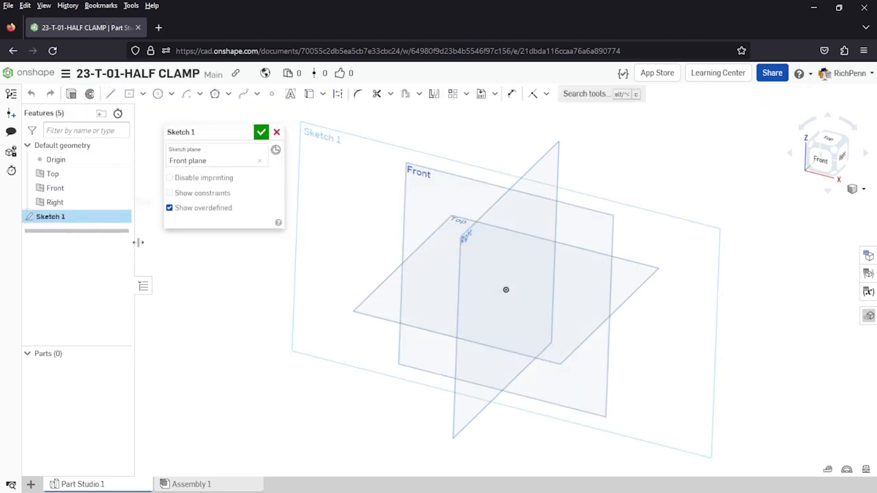
{"action": "key", "text": "n"}
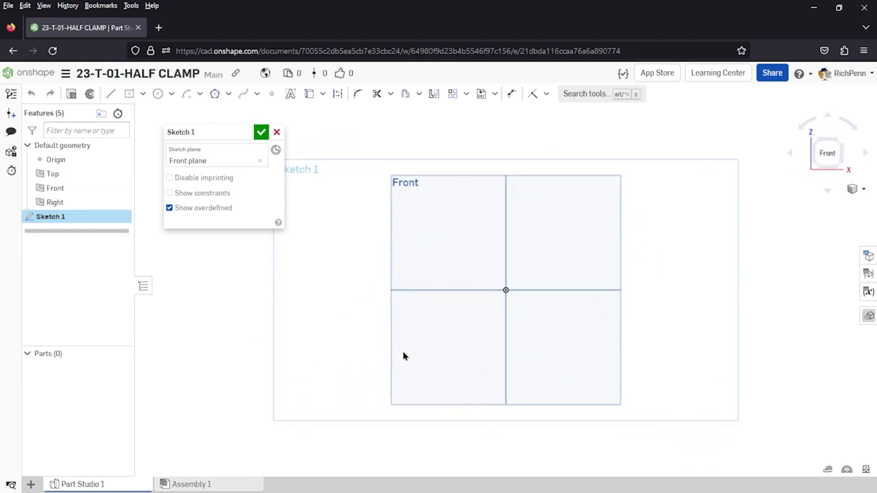
{"action": "scroll", "coordinate": [366, 373], "scroll_direction": "up", "scroll_amount": 4}
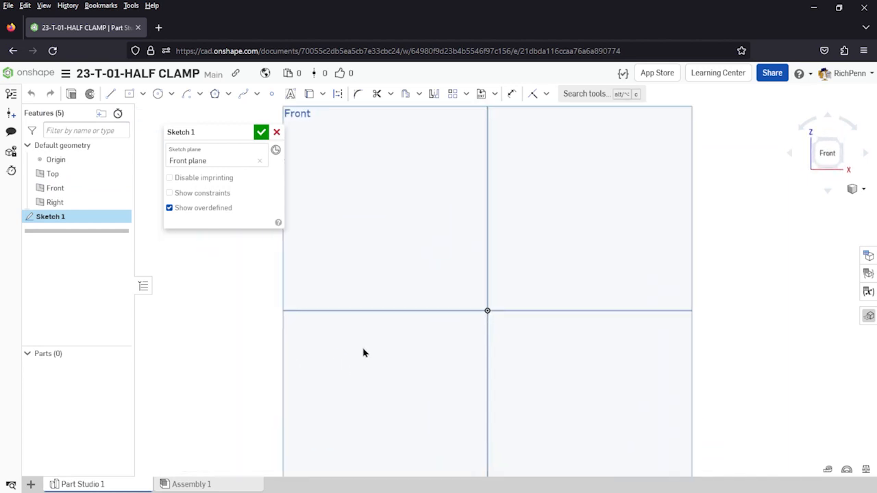
Sketch a center point rectangle about 89 mm by 28 mm, centred directly above the origin with its lower edge on the origin
{"action": "left_click", "coordinate": [143, 96]}
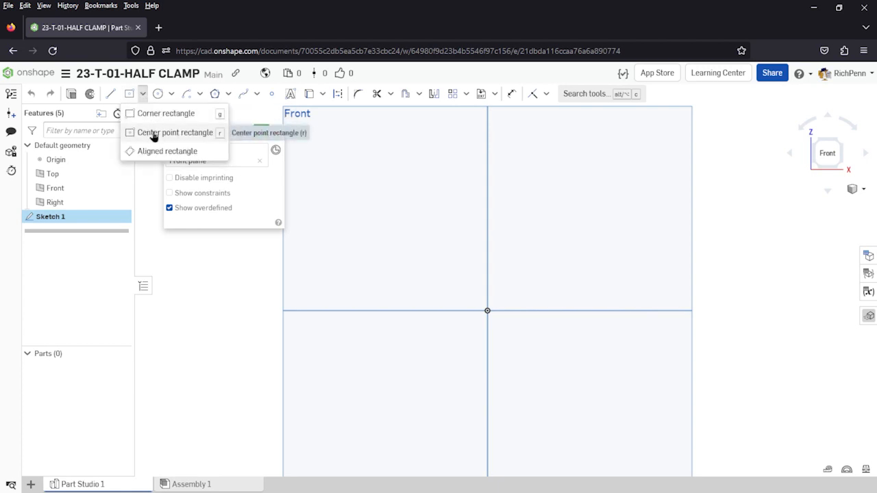
{"action": "left_click", "coordinate": [155, 132]}
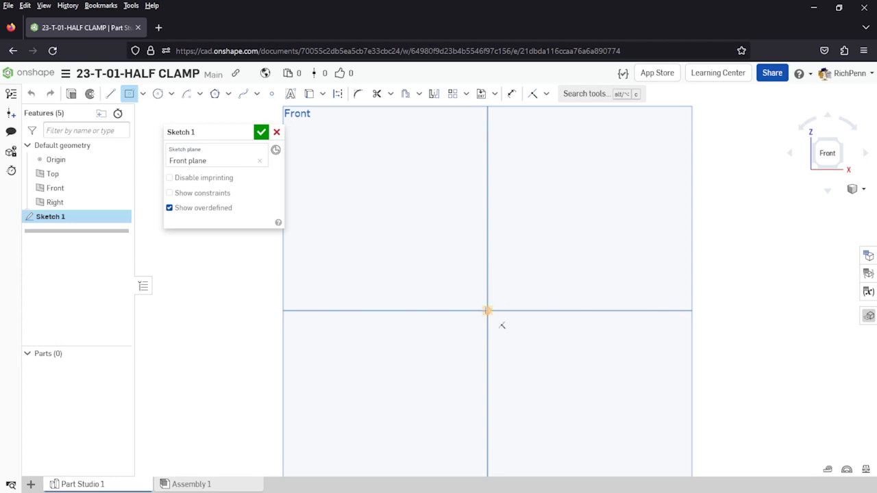
{"action": "left_click", "coordinate": [486, 272]}
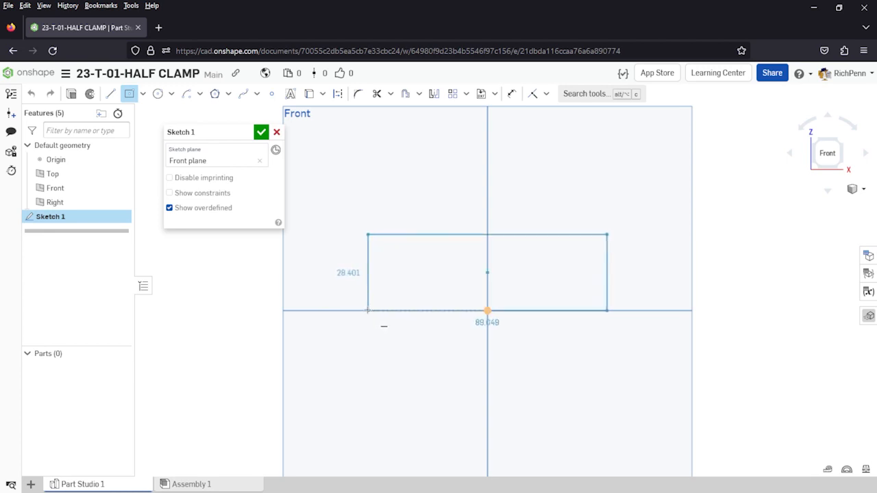
{"action": "left_click", "coordinate": [367, 310]}
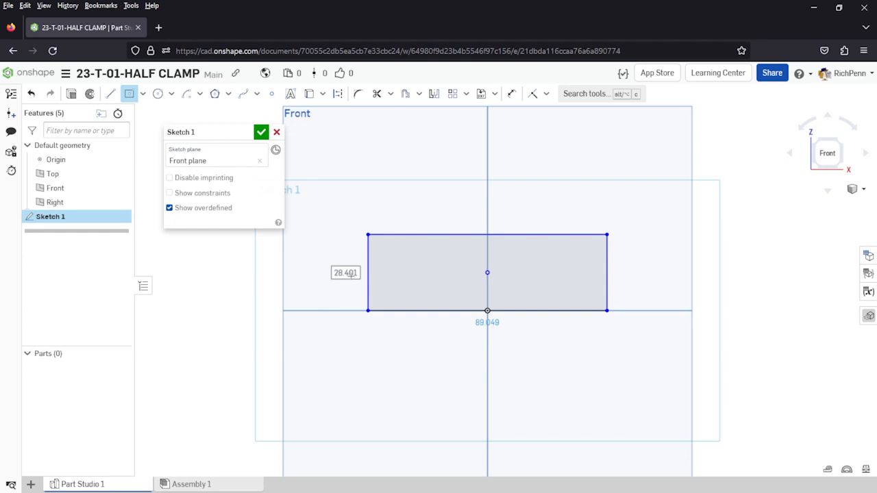
Set the rectangle's height to 13 mm
{"action": "double_click", "coordinate": [351, 273]}
{"action": "type", "text": "12"}
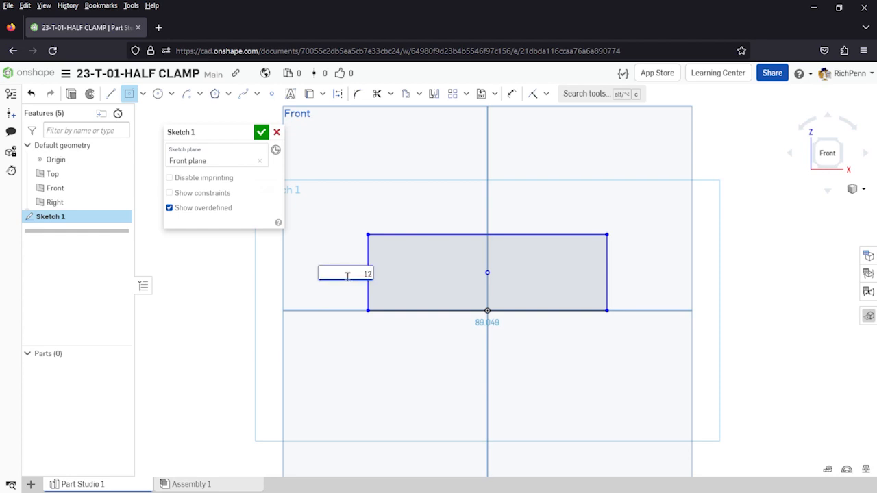
{"action": "key", "text": "Return"}
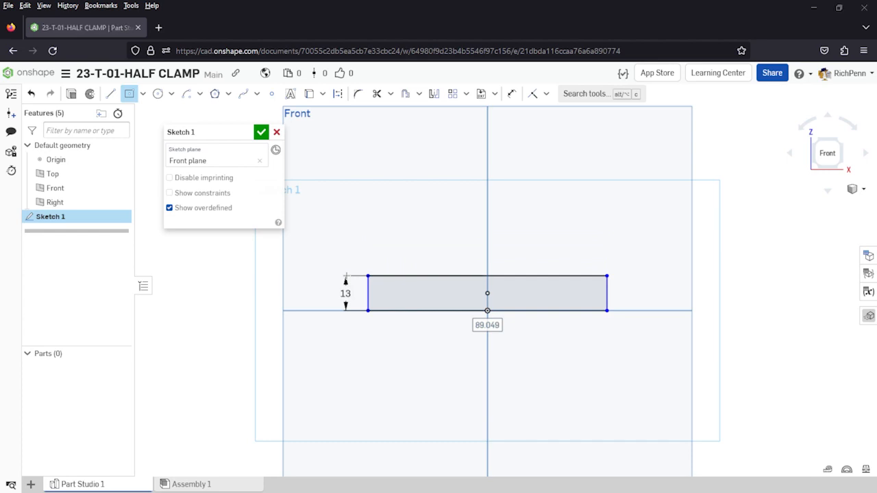
Check the overall length on the drawing, dimension the rectangle's width as 150 mm, and move the height dimension outside the profile
{"action": "key", "text": "alt+Tab"}
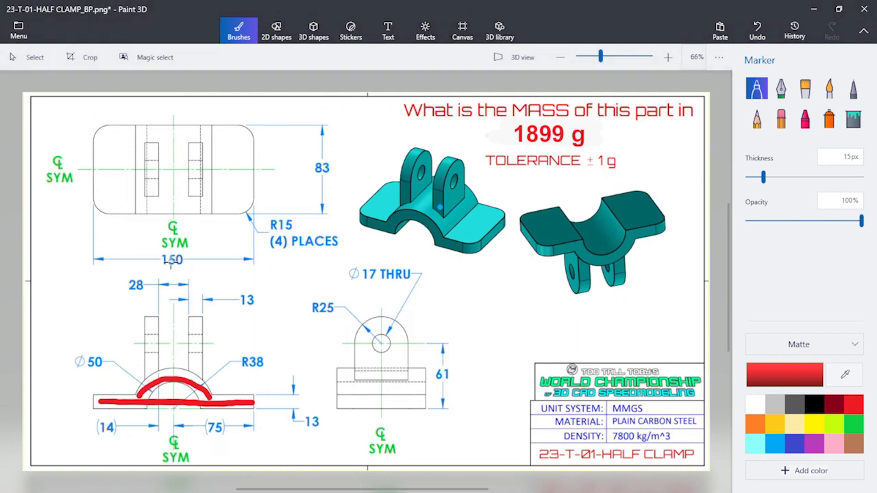
{"action": "key", "text": "alt+Tab"}
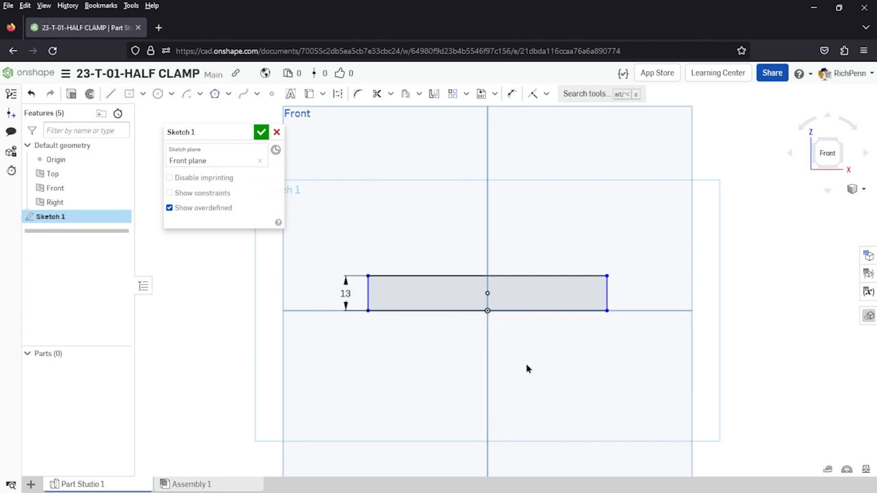
{"action": "key", "text": "d"}
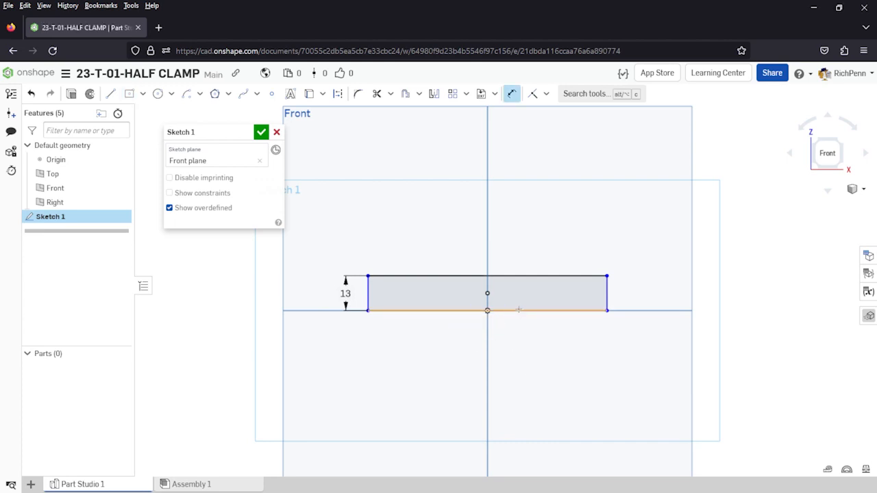
{"action": "left_click", "coordinate": [529, 276]}
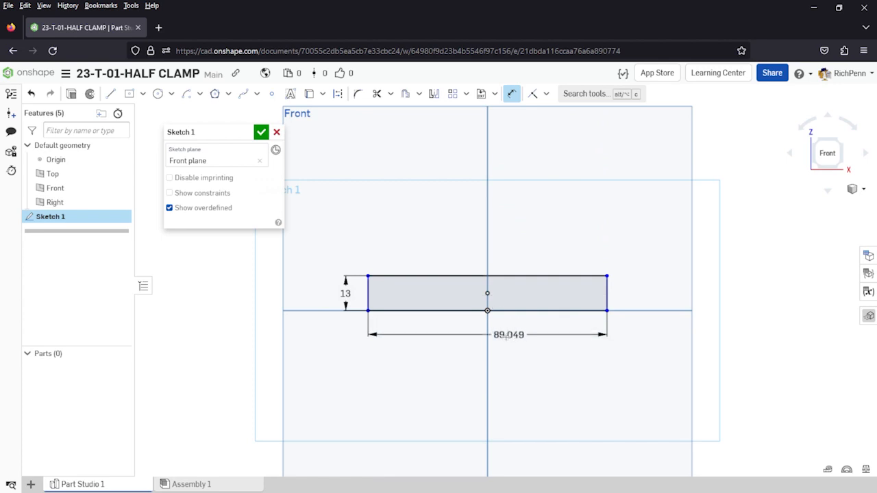
{"action": "left_click", "coordinate": [510, 342]}
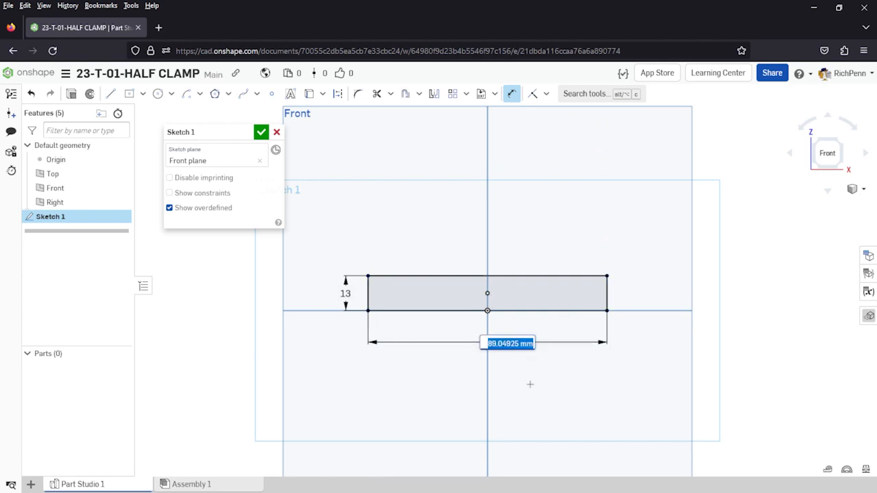
{"action": "type", "text": "150"}
{"action": "key", "text": "Return"}
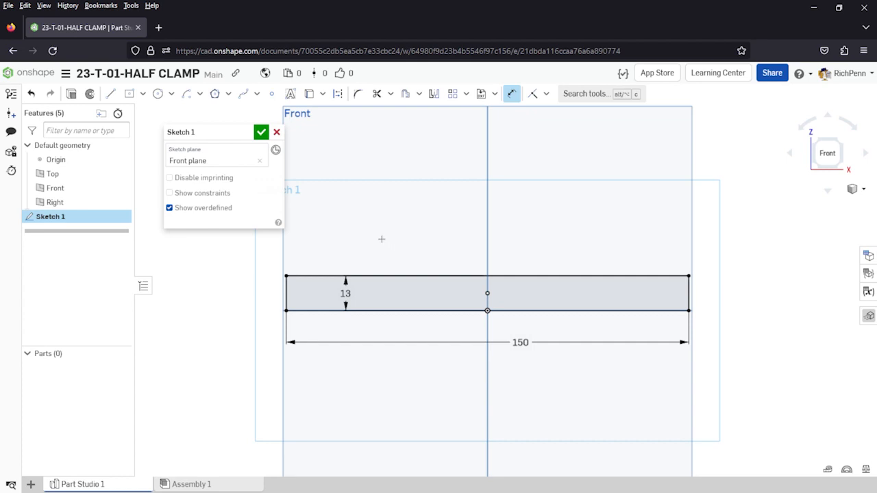
{"action": "left_click", "coordinate": [513, 97]}
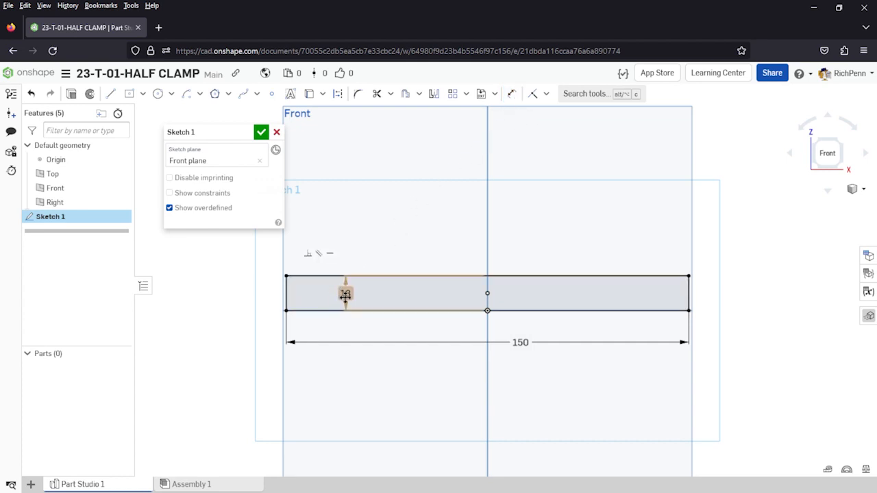
{"action": "left_click_drag", "start_coordinate": [346, 293], "coordinate": [259, 330]}
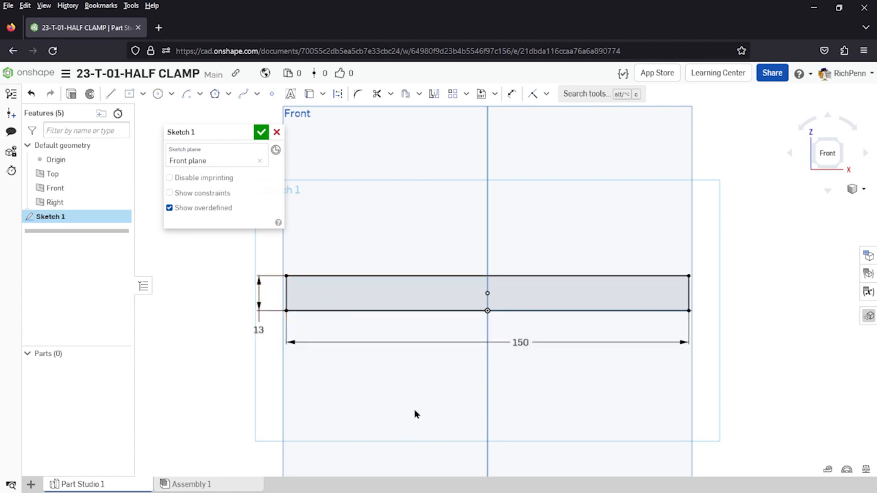
Check the arch on the drawing and sketch a center point semicircle of about 39.7 mm radius, centred on the origin with both ends on the base line
{"action": "scroll", "coordinate": [476, 399], "scroll_direction": "up", "scroll_amount": 3}
{"action": "middle_click_drag", "start_coordinate": [476, 401], "coordinate": [491, 461]}
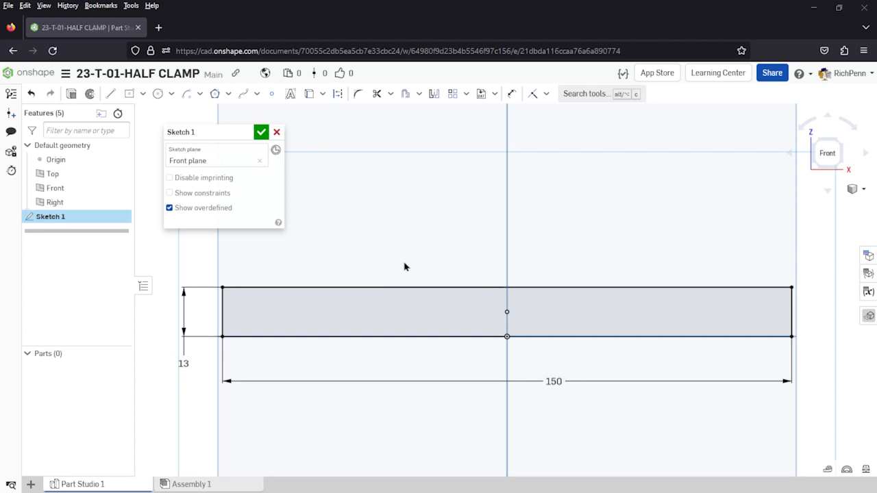
{"action": "key", "text": "alt+Tab"}
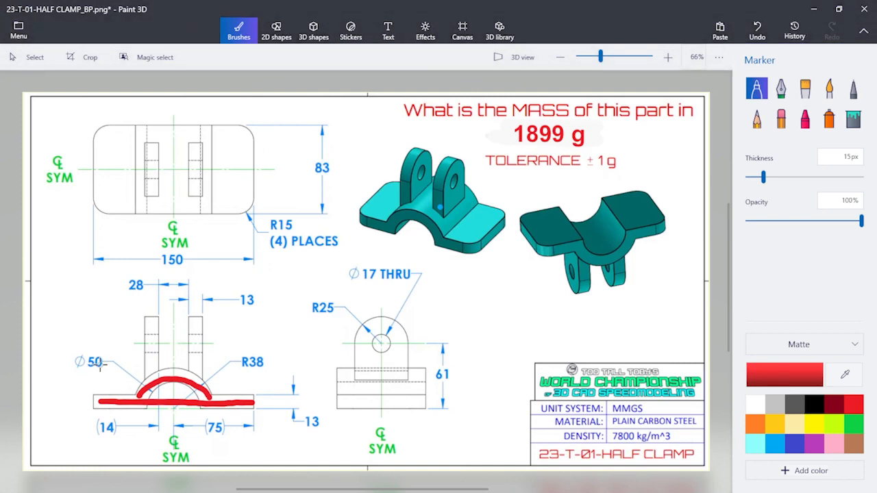
{"action": "key", "text": "alt+Tab"}
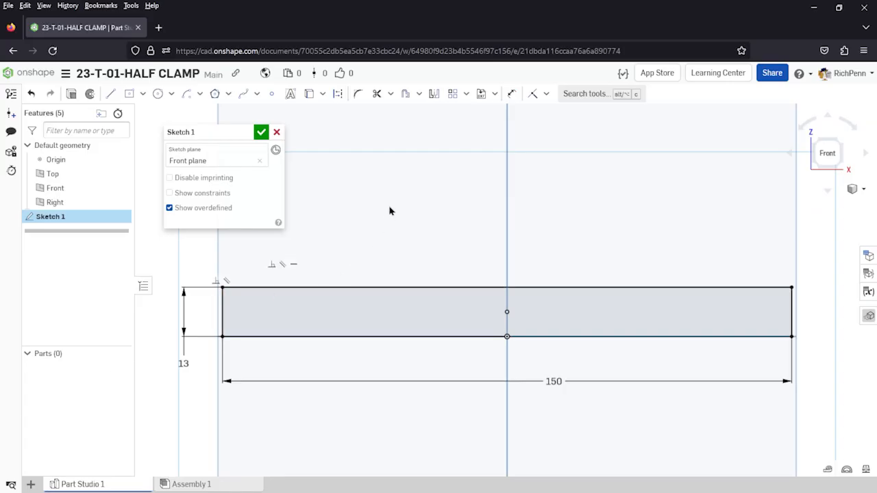
{"action": "left_click", "coordinate": [199, 94]}
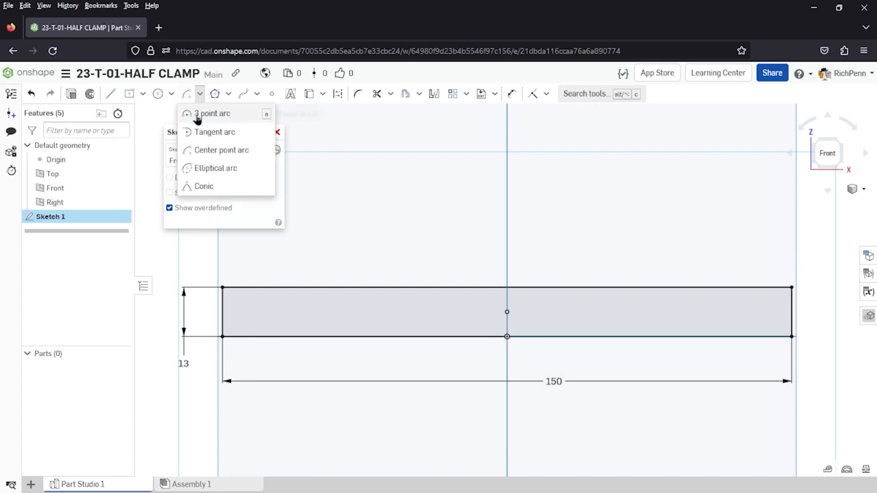
{"action": "left_click", "coordinate": [225, 153]}
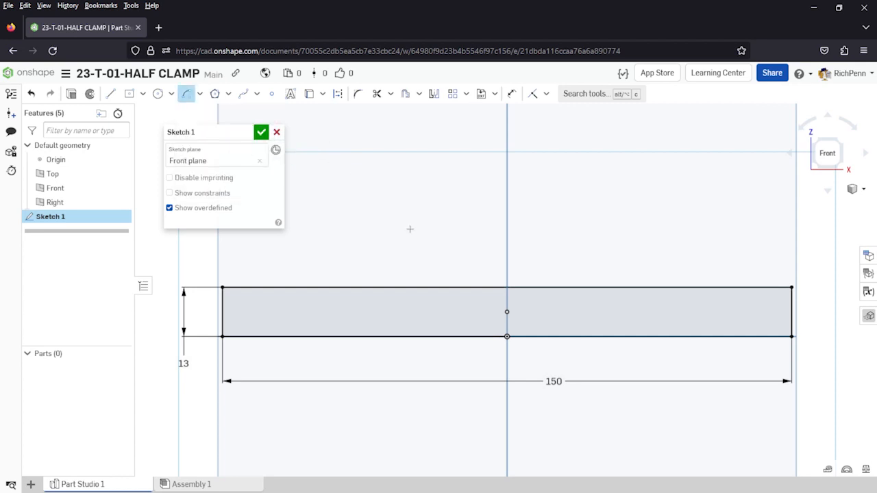
{"action": "left_click", "coordinate": [507, 337]}
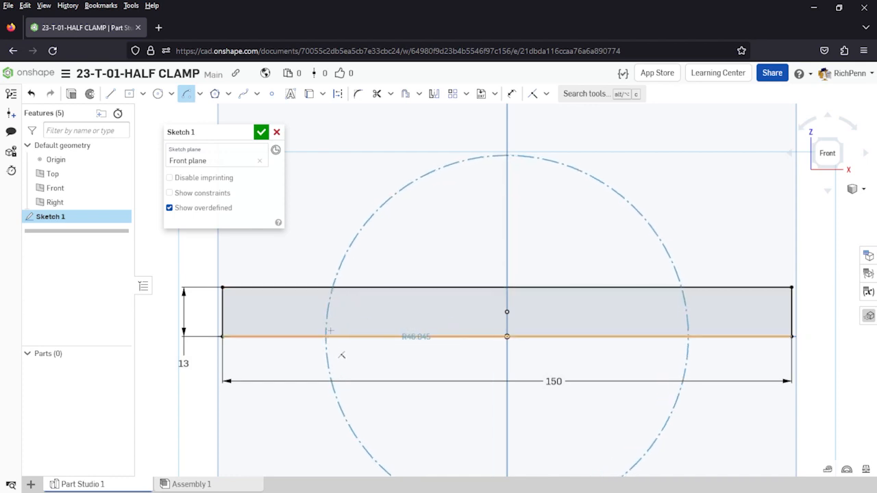
{"action": "left_click", "coordinate": [373, 351]}
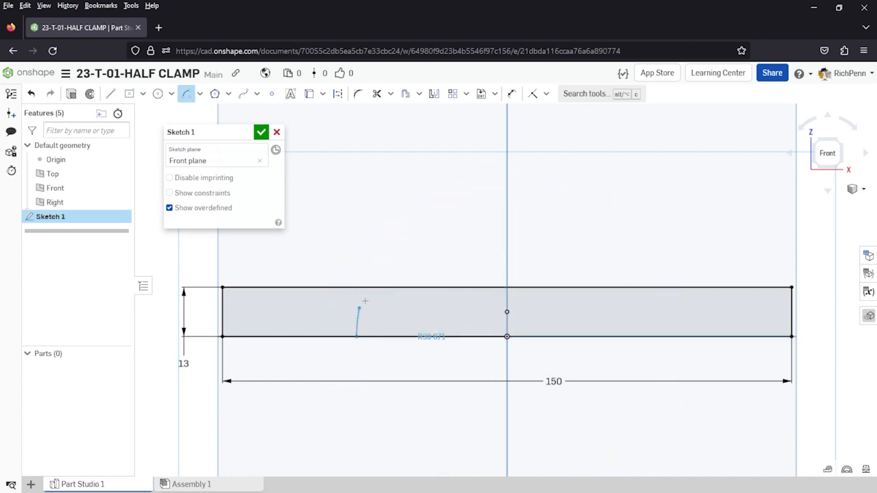
{"action": "left_click", "coordinate": [659, 336]}
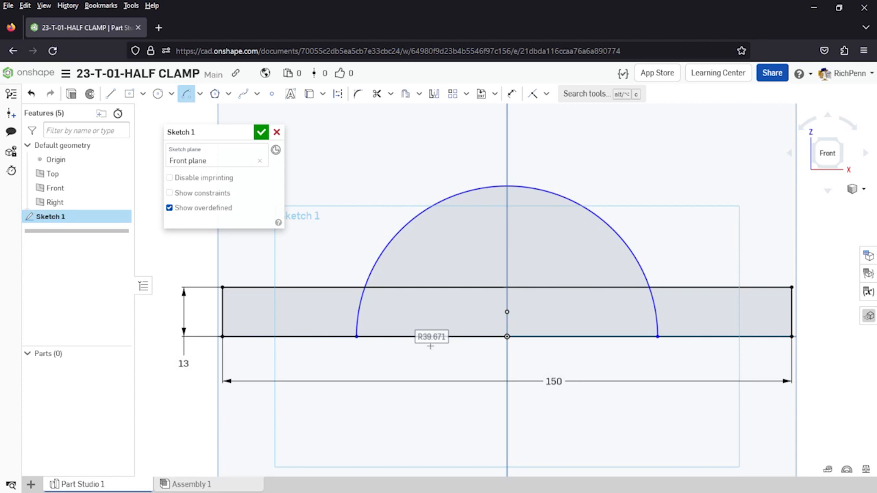
Set the semicircular arc's radius to 38 mm
{"action": "double_click", "coordinate": [430, 344]}
{"action": "type", "text": "38"}
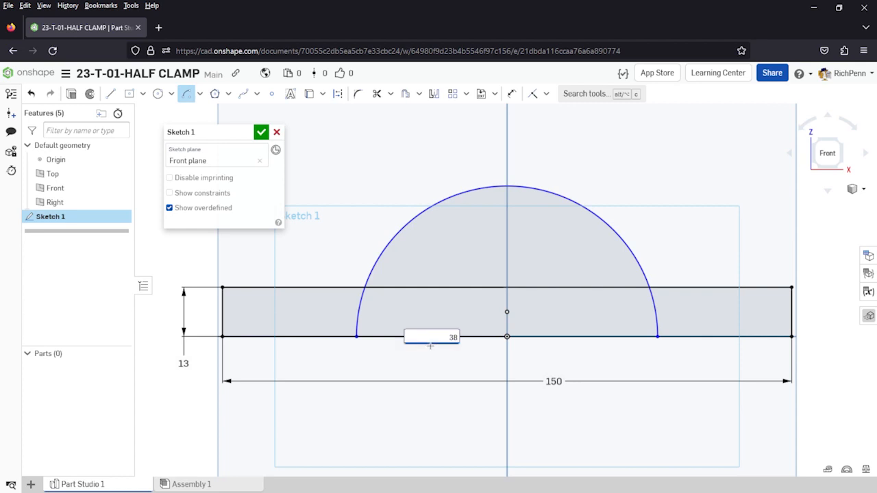
{"action": "key", "text": "Return"}
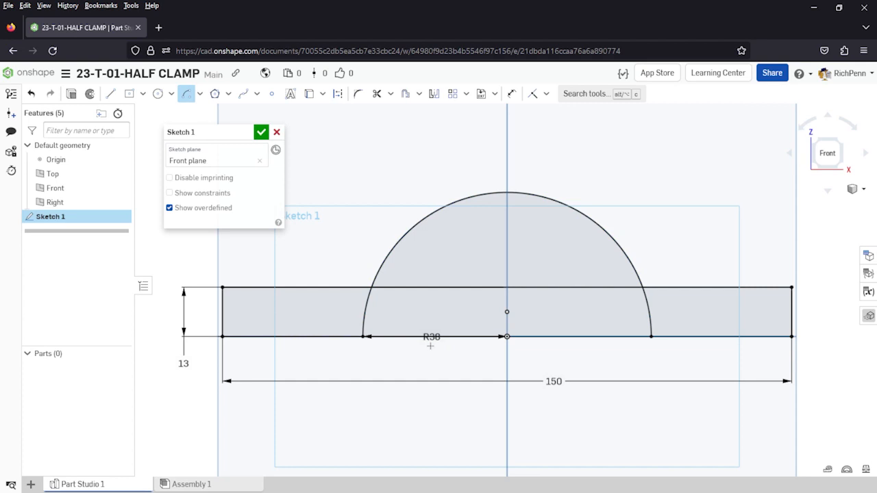
Sketch a concentric inner semicircle of about 29.4 mm radius, centred on the origin with both ends on the base line
{"action": "left_click", "coordinate": [507, 335]}
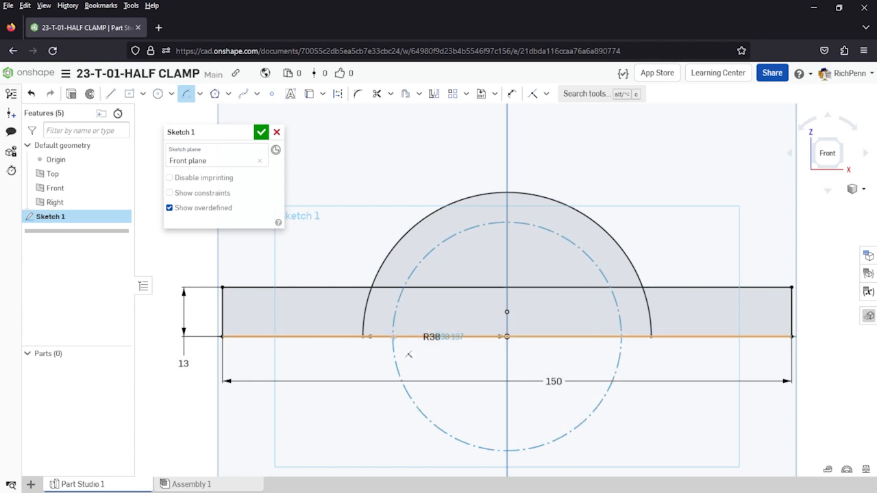
{"action": "left_click", "coordinate": [395, 336]}
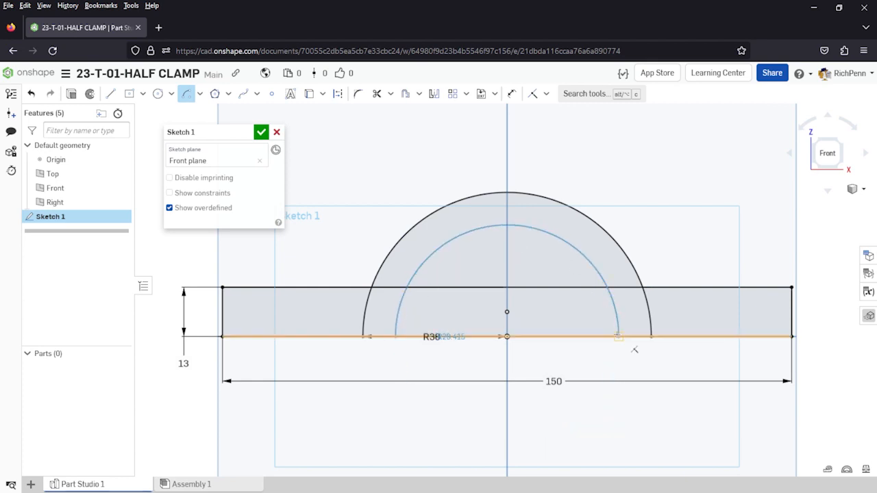
{"action": "left_click", "coordinate": [618, 336]}
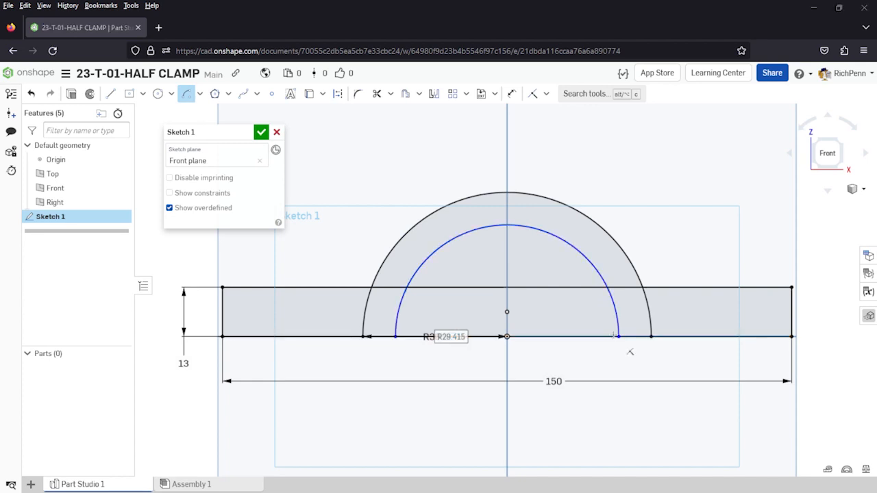
Check the inner diameter on the drawing, set the inner arc's radius to 50/2, and finish the sketch
{"action": "key", "text": "alt+Tab"}
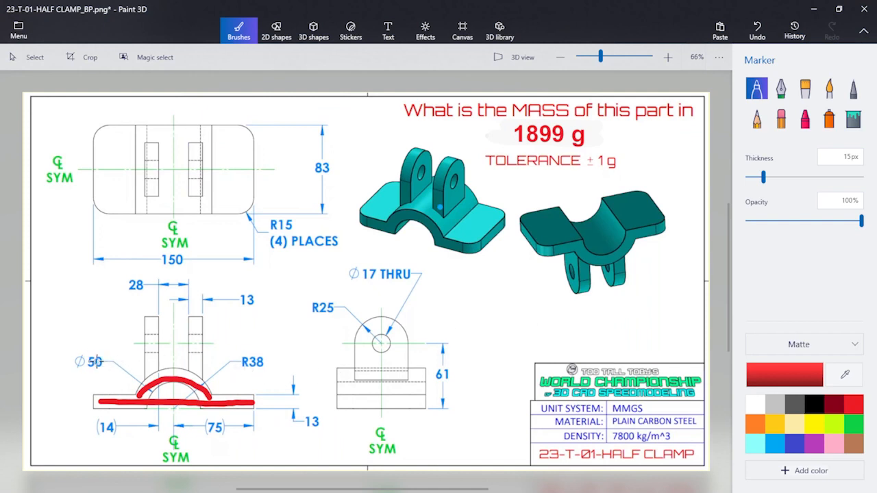
{"action": "key", "text": "alt+Tab"}
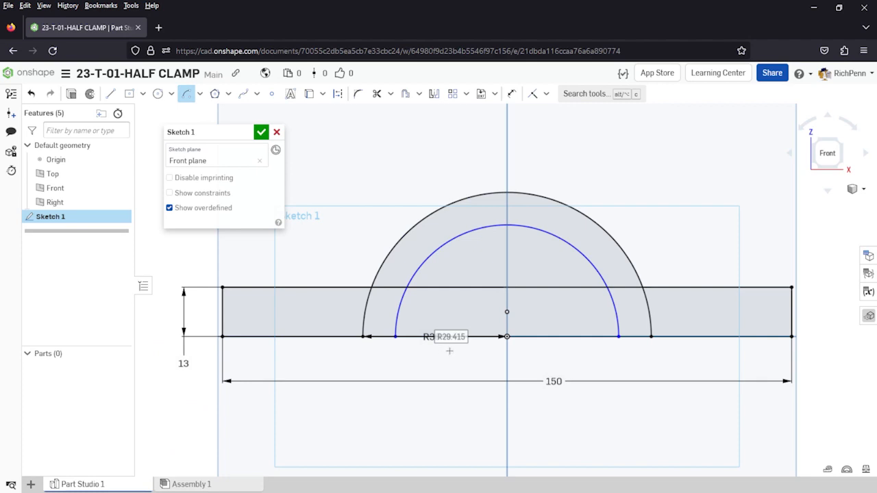
{"action": "left_click", "coordinate": [449, 350]}
{"action": "type", "text": "50"}
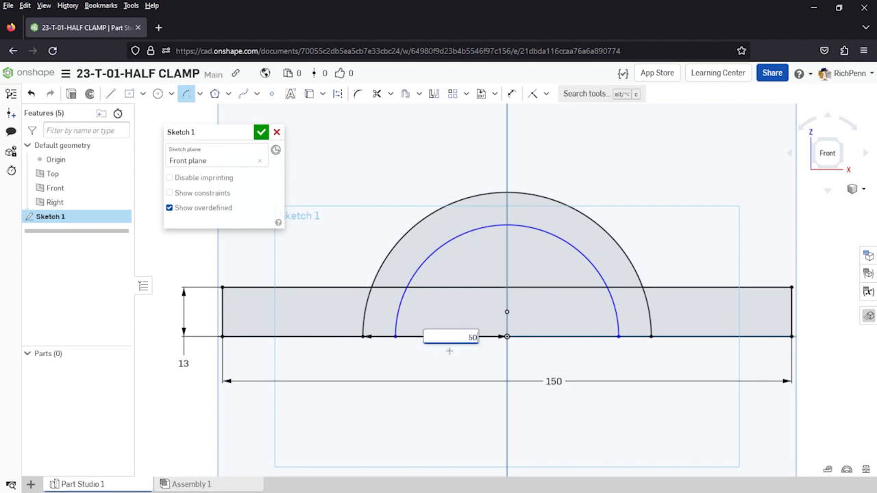
{"action": "type", "text": "/2"}
{"action": "key", "text": "Return"}
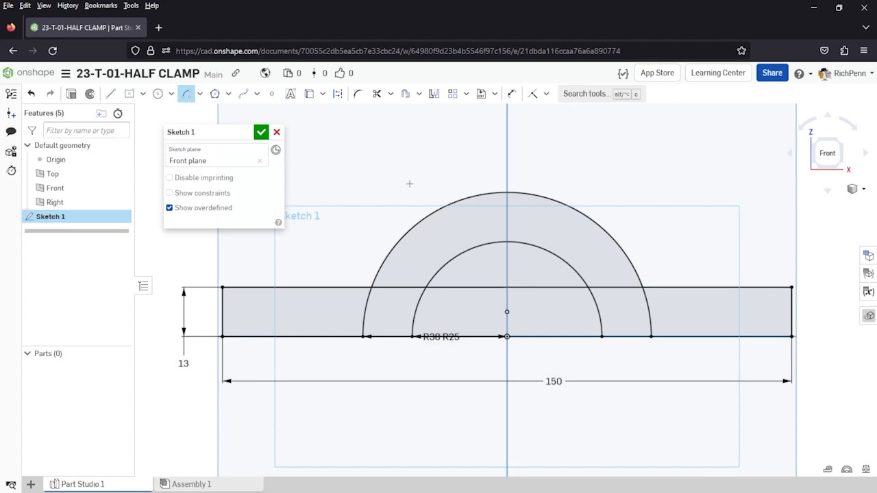
{"action": "left_click", "coordinate": [261, 133]}
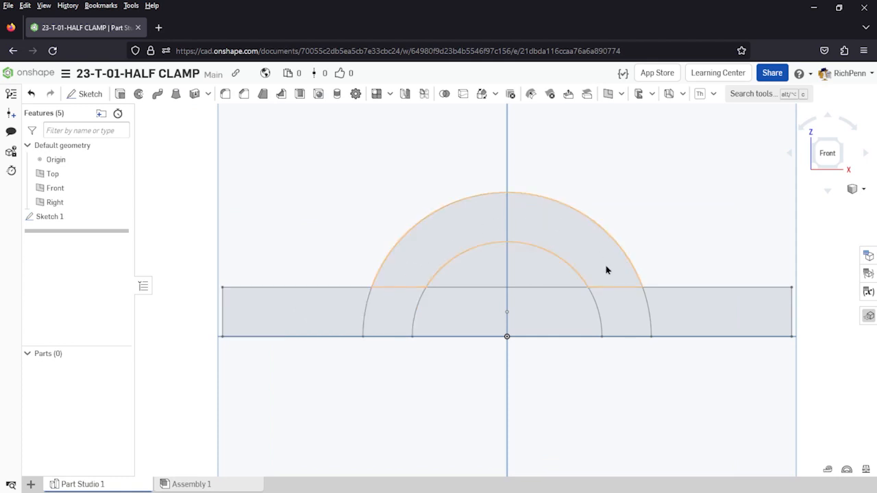
Start a new solid extrusion of the five sketch regions forming the base and arch, leaving out the inner half-circle opening
{"action": "left_click", "coordinate": [120, 95]}
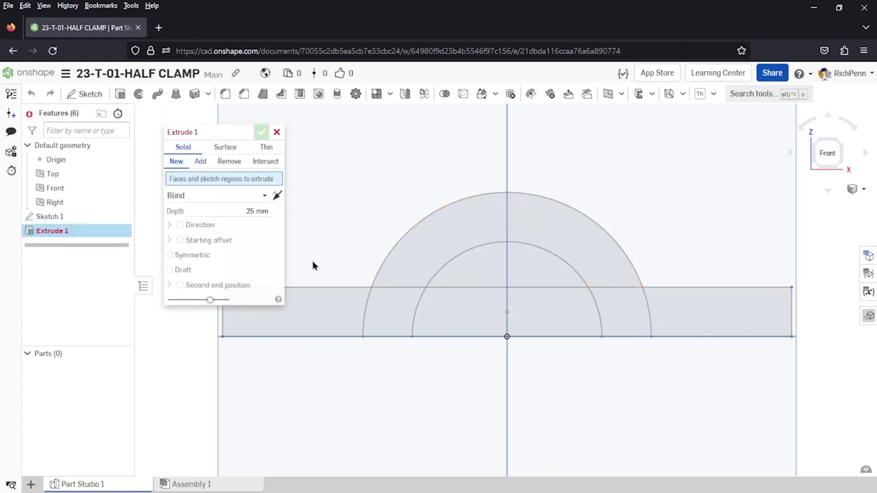
{"action": "left_click", "coordinate": [296, 318]}
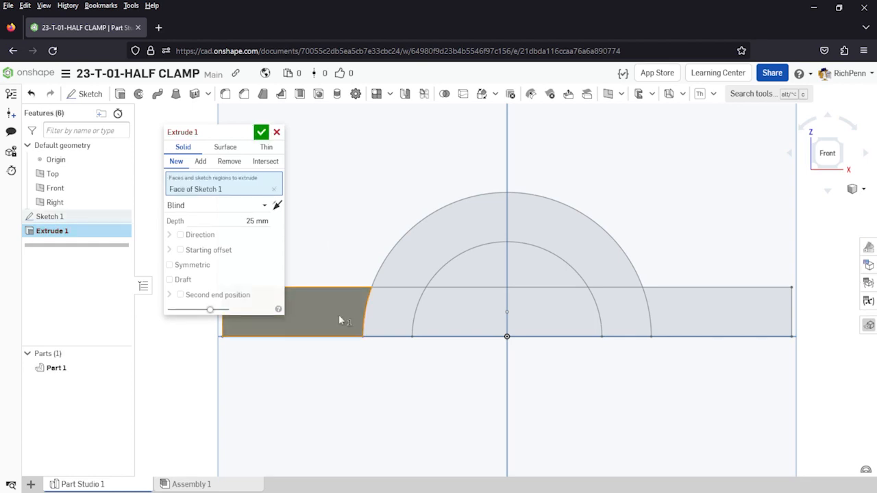
{"action": "left_click", "coordinate": [376, 313]}
{"action": "left_click", "coordinate": [433, 240]}
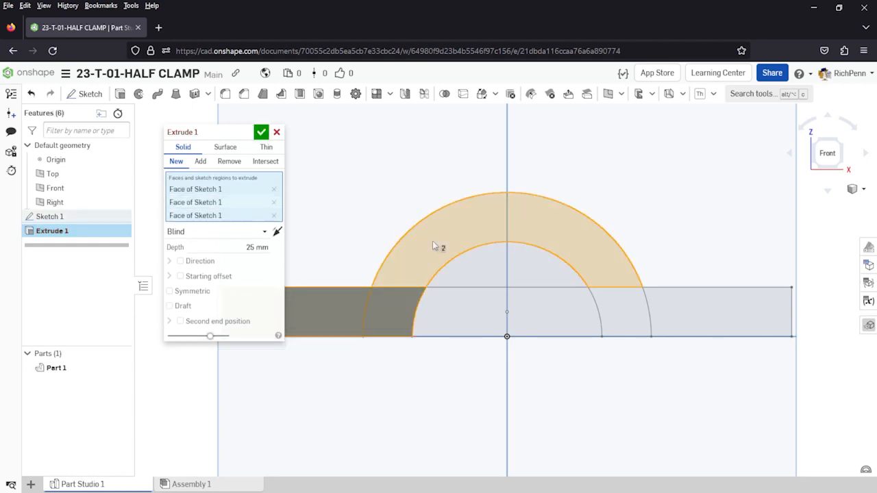
{"action": "left_click", "coordinate": [618, 310]}
{"action": "left_click", "coordinate": [682, 310]}
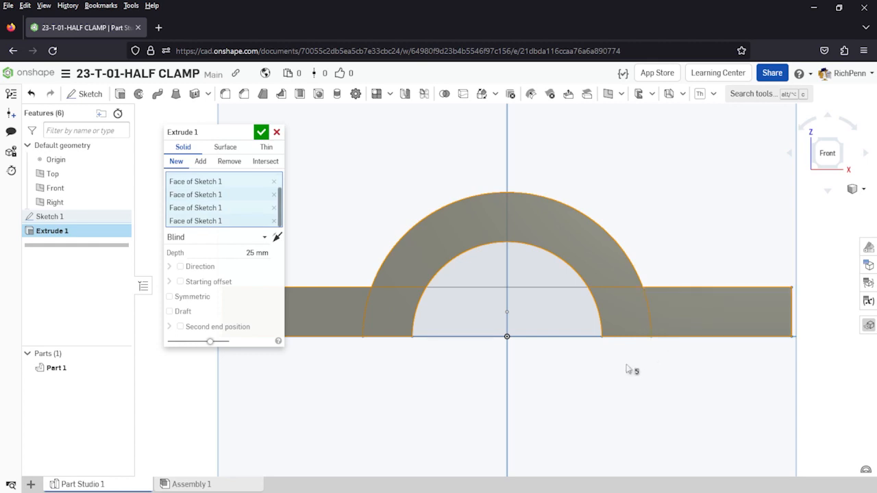
Make the extrusion symmetric, check the part's width on the drawing, and complete it with a depth of 83 mm
{"action": "right_click_drag", "start_coordinate": [558, 355], "coordinate": [549, 381]}
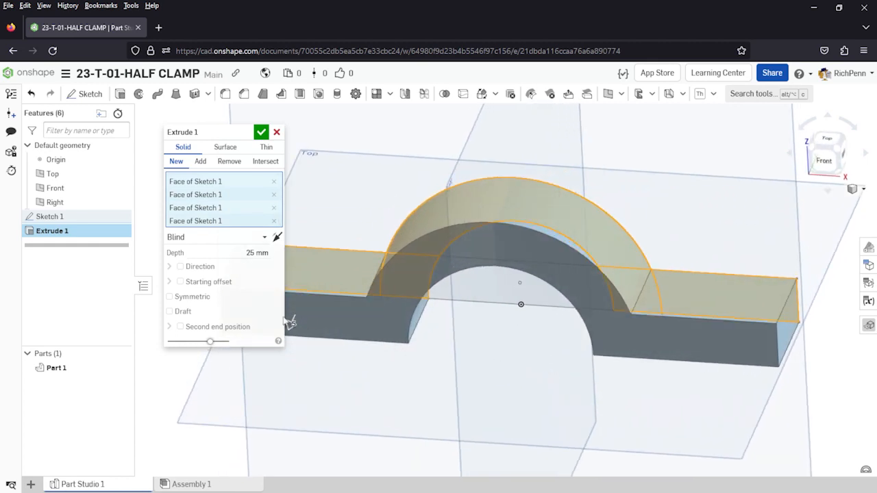
{"action": "left_click", "coordinate": [194, 303]}
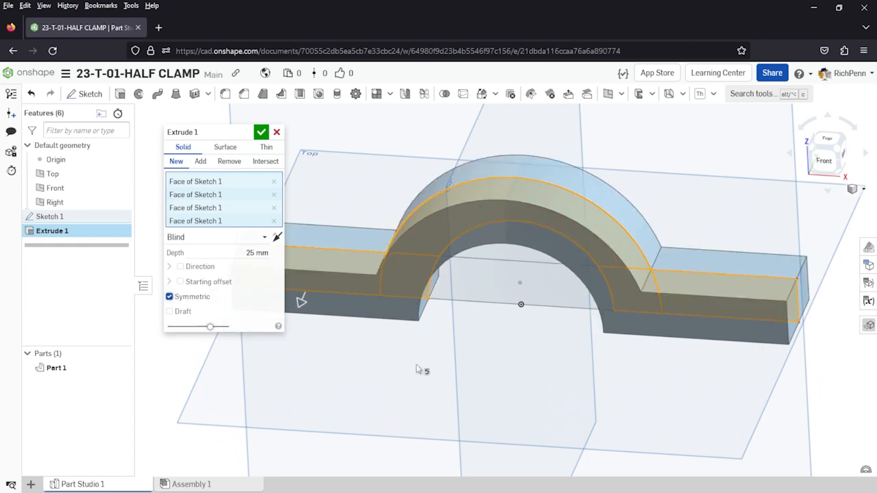
{"action": "key", "text": "alt+Tab"}
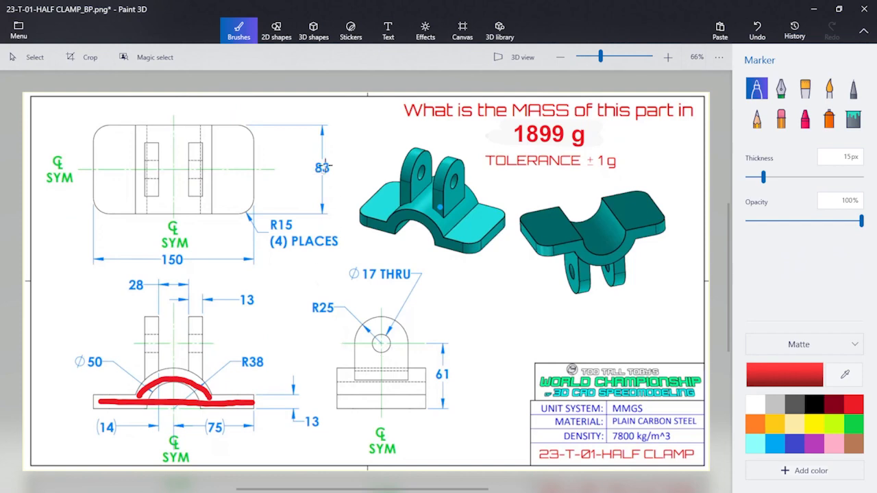
{"action": "key", "text": "alt+Tab"}
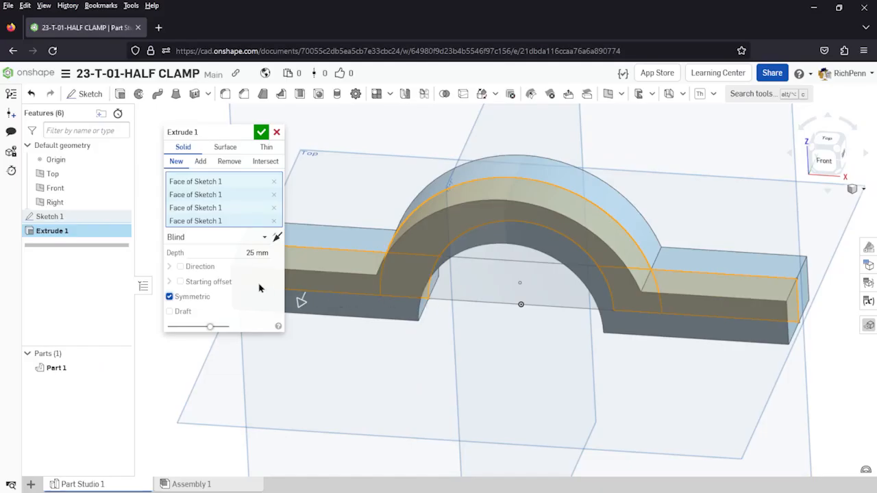
{"action": "left_click", "coordinate": [241, 252]}
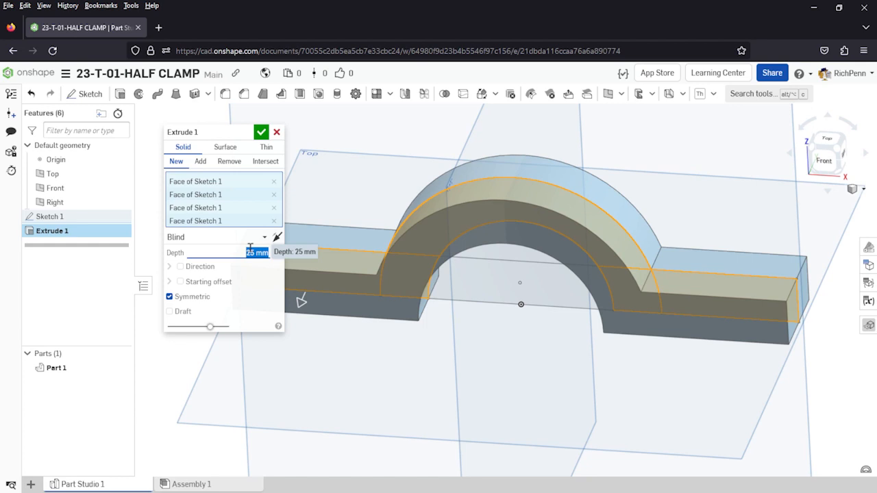
{"action": "type", "text": "8"}
{"action": "key", "text": "Return"}
{"action": "left_click", "coordinate": [261, 131]}
{"action": "key", "text": "f"}
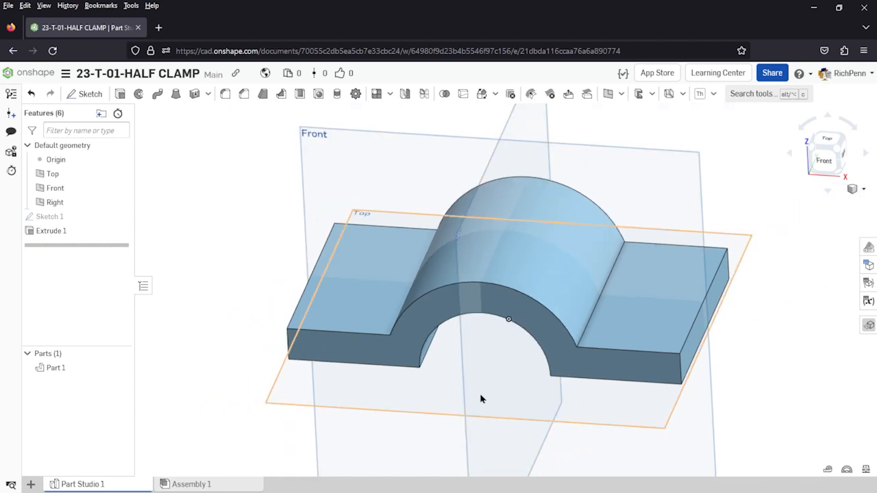
Fillet the four vertical outer corner edges of the base with a 15 mm radius
{"action": "left_click", "coordinate": [227, 95]}
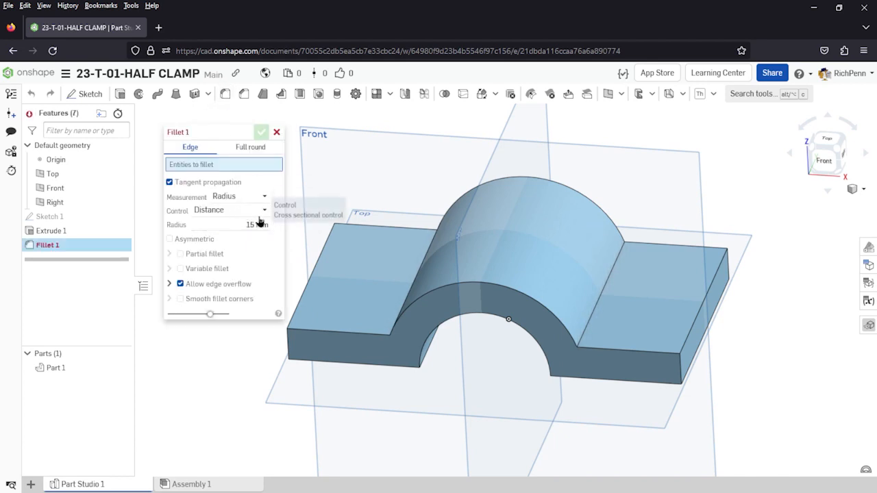
{"action": "left_click", "coordinate": [682, 364]}
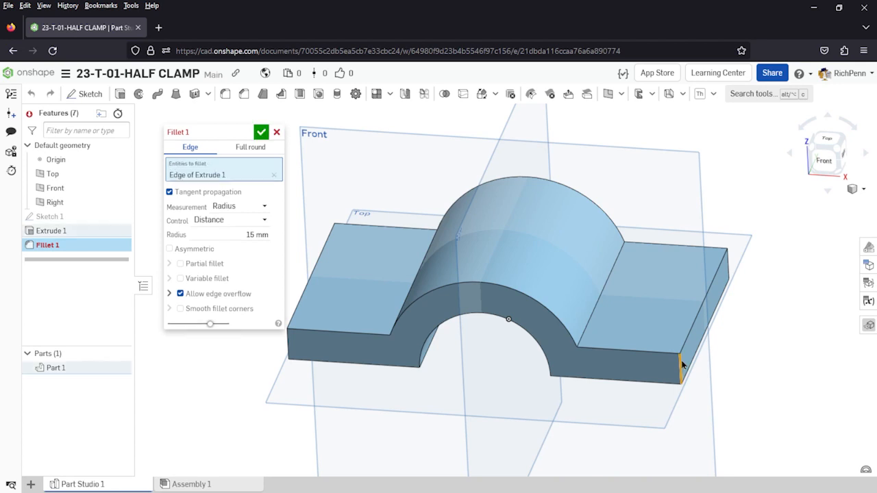
{"action": "left_click", "coordinate": [289, 345]}
{"action": "right_click_drag", "start_coordinate": [499, 333], "coordinate": [479, 363]}
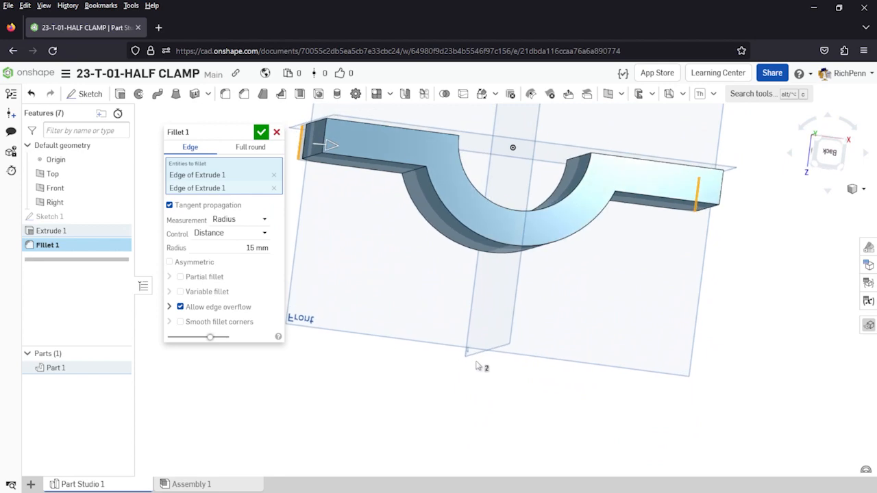
{"action": "left_click", "coordinate": [720, 193]}
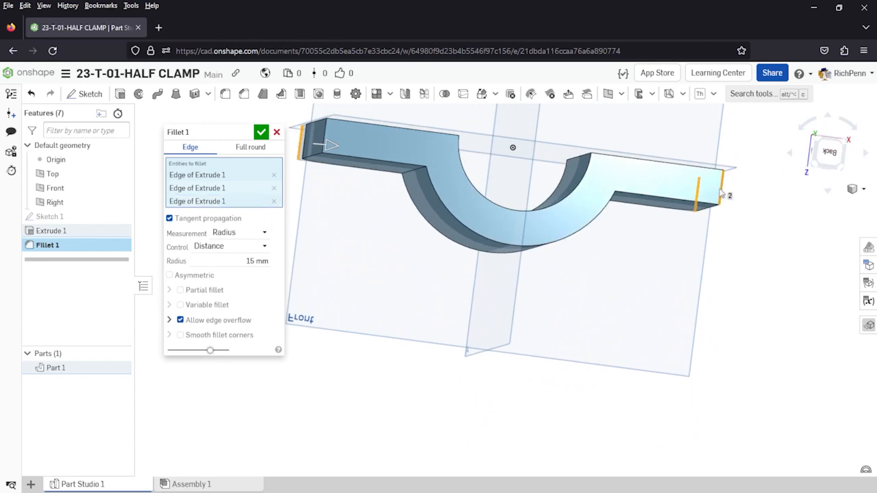
{"action": "left_click", "coordinate": [324, 136]}
{"action": "right_click_drag", "start_coordinate": [457, 341], "coordinate": [460, 238]}
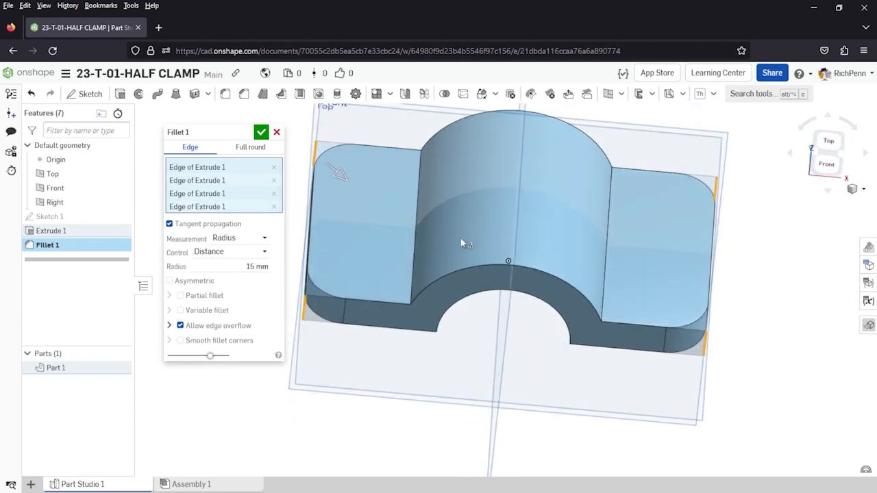
{"action": "left_click", "coordinate": [261, 133]}
{"action": "mouse_move", "coordinate": [390, 376]}
{"action": "right_mouse_down"}
{"action": "mouse_move", "coordinate": [376, 332]}
{"action": "mouse_move", "coordinate": [402, 363]}
{"action": "mouse_move", "coordinate": [385, 365]}
{"action": "right_mouse_up"}
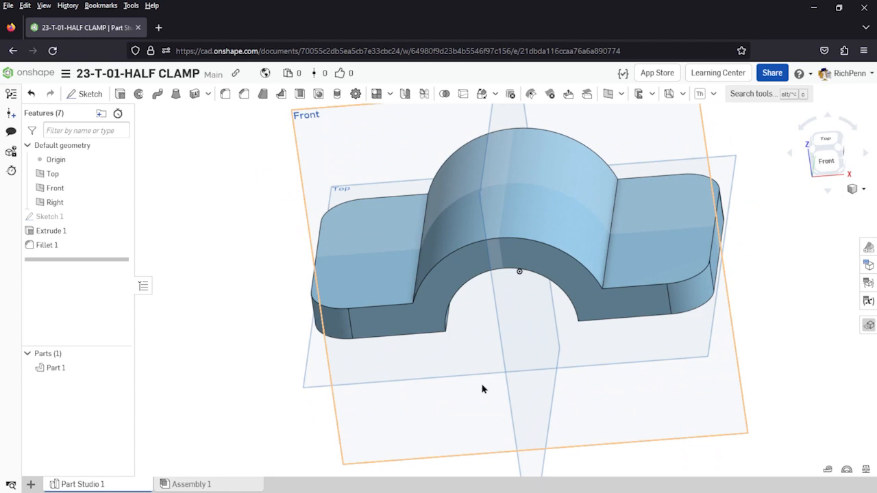
Start a new sketch on the Front plane, viewed normal to it, and project the arch's outer arc edge into the sketch
{"action": "key", "text": "alt+Tab"}
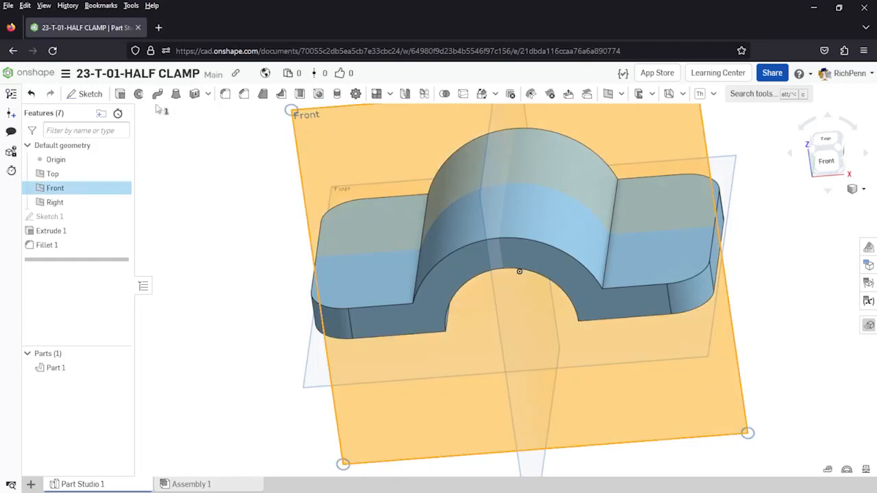
{"action": "left_click", "coordinate": [86, 94]}
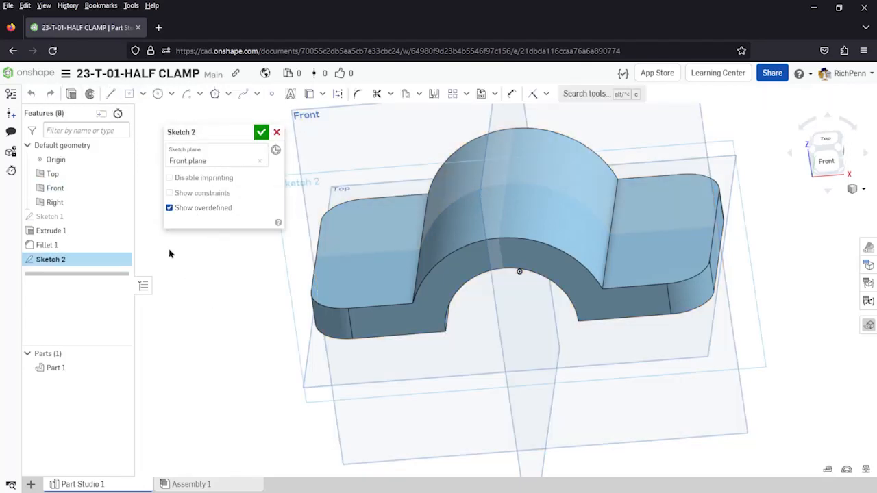
{"action": "key", "text": "n"}
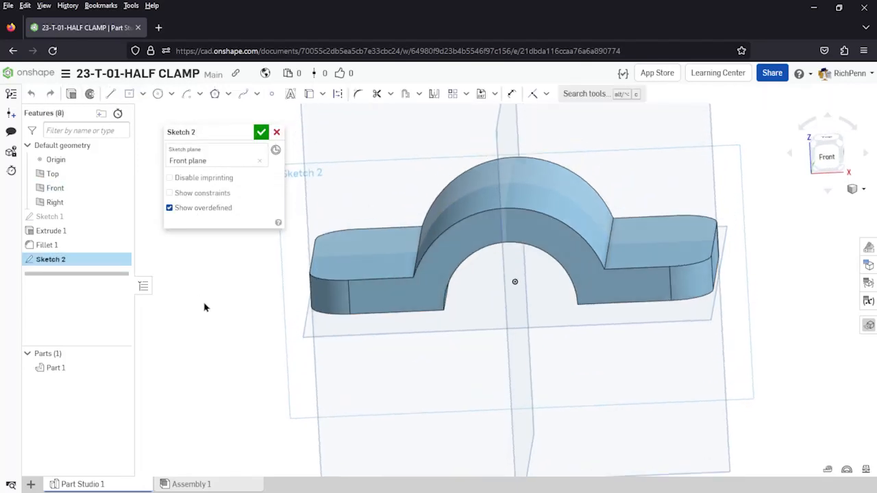
{"action": "mouse_move", "coordinate": [457, 372]}
{"action": "middle_mouse_down"}
{"action": "mouse_move", "coordinate": [389, 463]}
{"action": "mouse_move", "coordinate": [401, 466]}
{"action": "middle_mouse_up"}
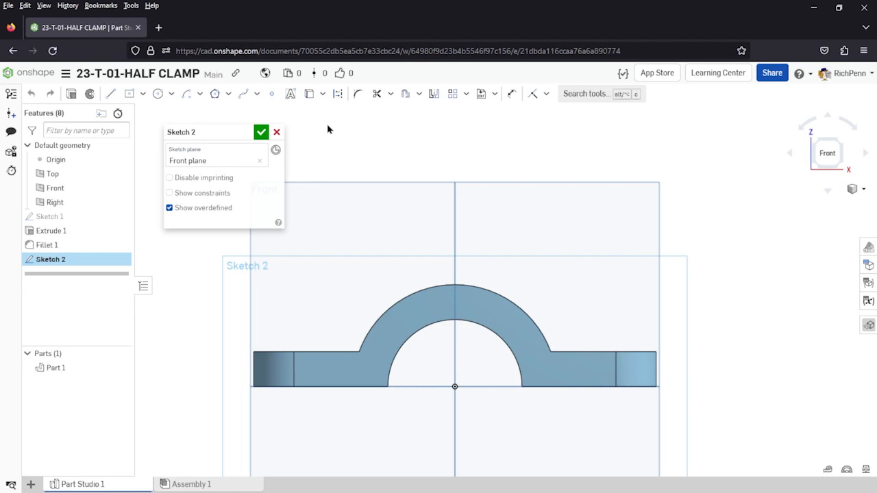
{"action": "key", "text": "u"}
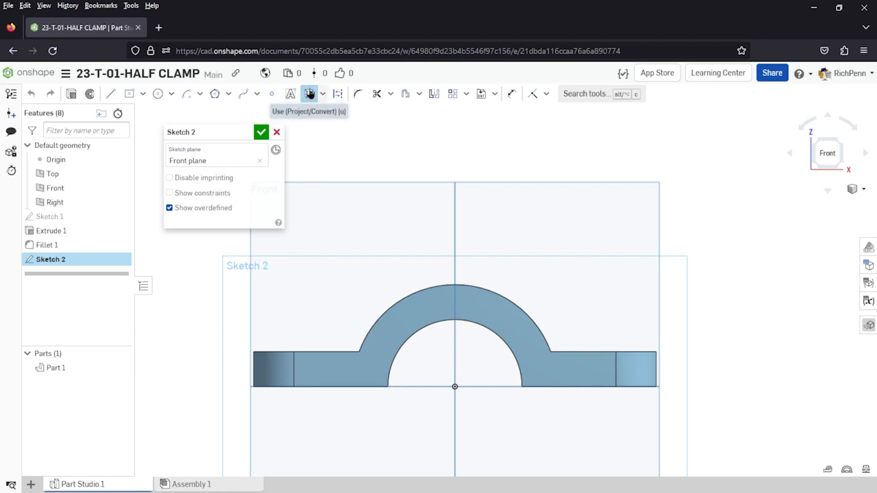
{"action": "left_click", "coordinate": [417, 291]}
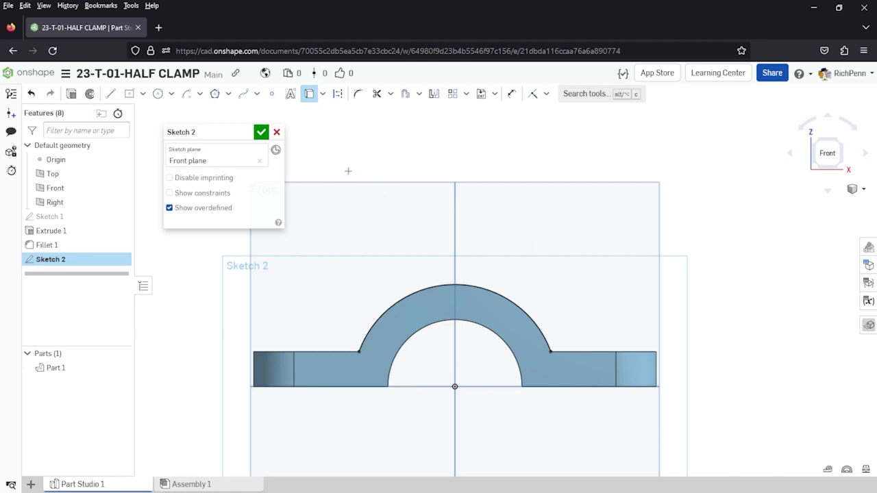
Sketch a construction center-point rectangle about 122 mm tall, centred above the arch's crown on the vertical centreline, and set its width to 28 mm
{"action": "left_click", "coordinate": [143, 95]}
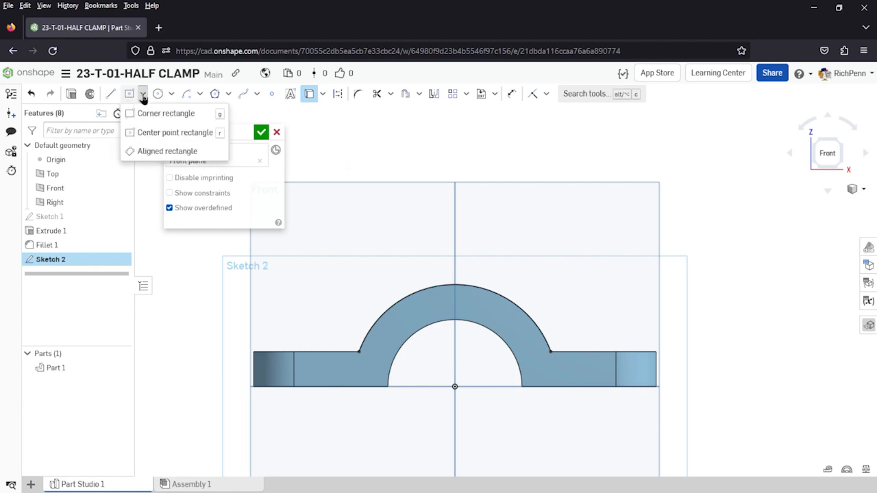
{"action": "left_click", "coordinate": [165, 133]}
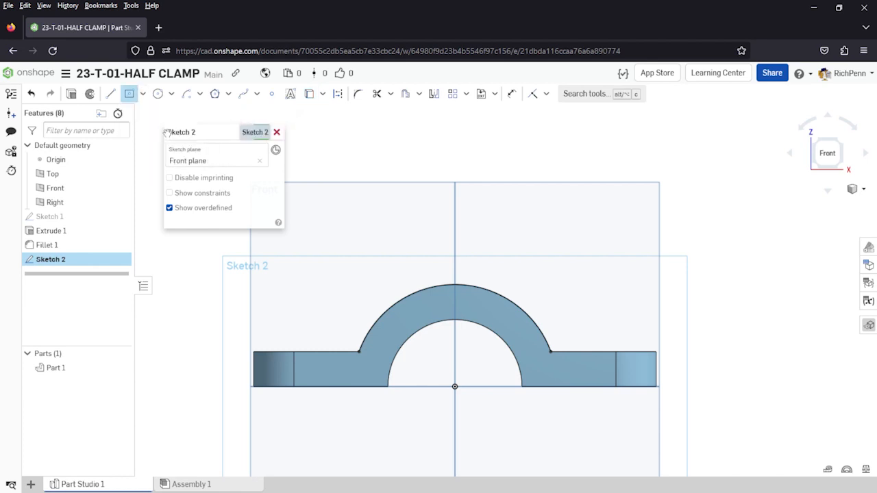
{"action": "left_click", "coordinate": [338, 96]}
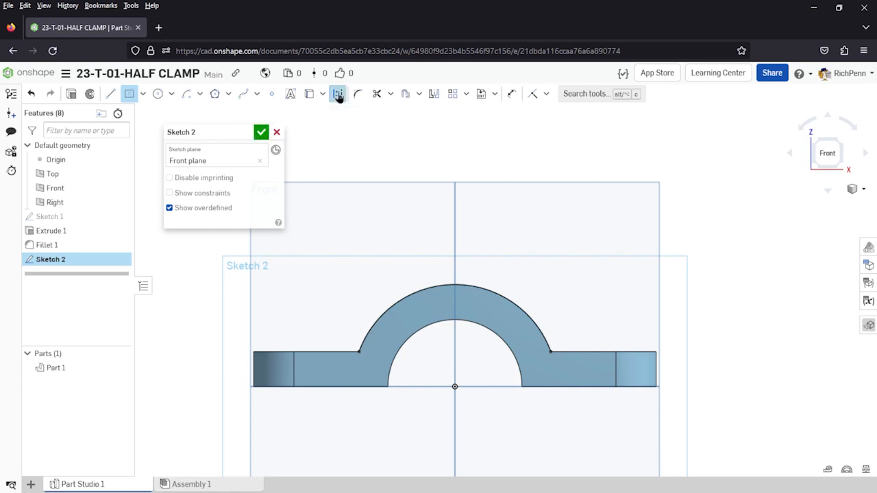
{"action": "left_click", "coordinate": [454, 274]}
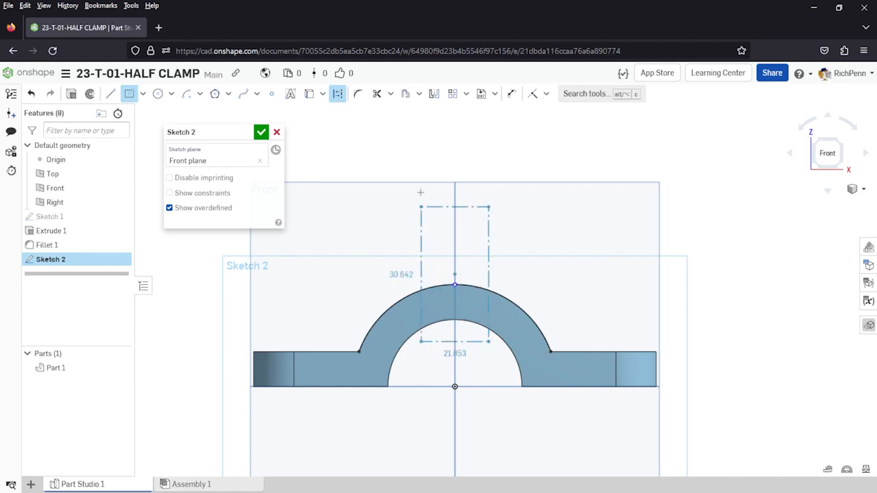
{"action": "left_click", "coordinate": [426, 110]}
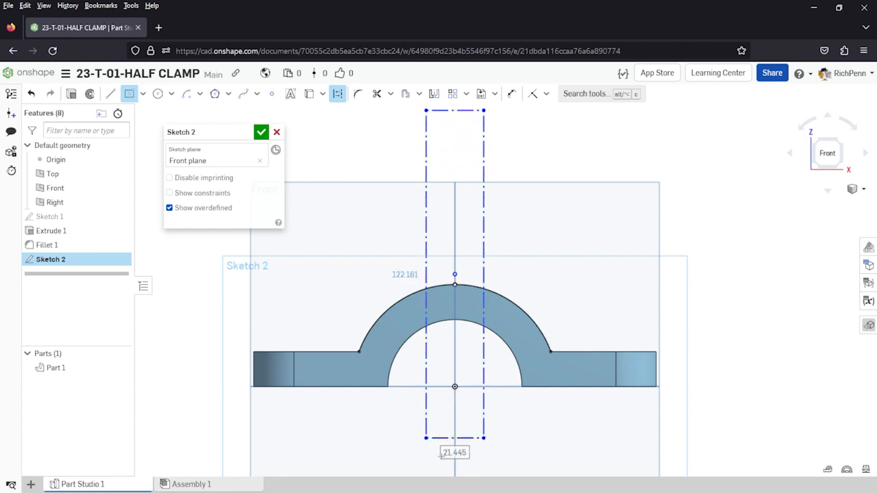
{"action": "double_click", "coordinate": [452, 452]}
{"action": "type", "text": "28"}
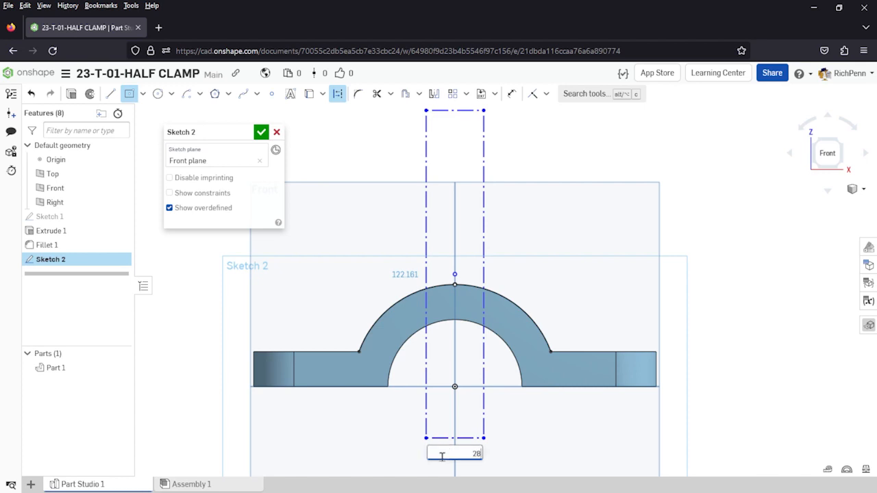
{"action": "key", "text": "Return"}
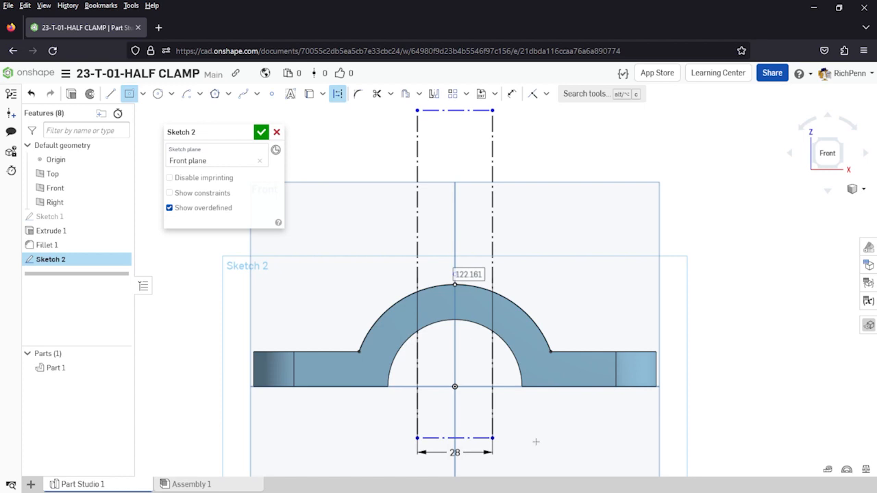
{"action": "key", "text": "Escape"}
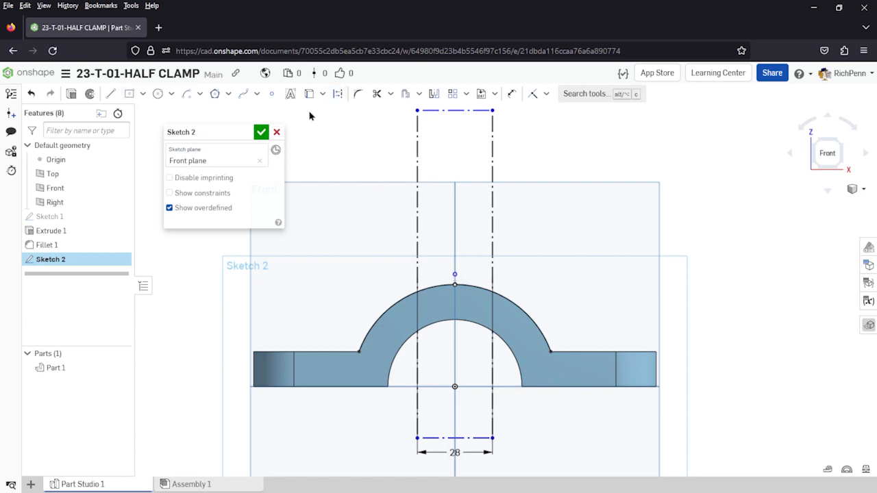
Sketch a corner rectangle from the construction rectangle's upper right corner down to the projected outer arc, and set its width to 13 mm
{"action": "left_click", "coordinate": [144, 95]}
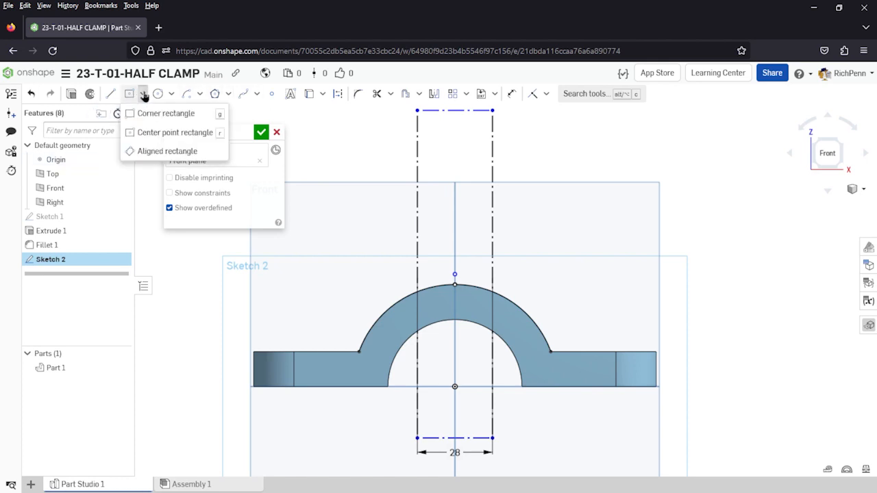
{"action": "left_click", "coordinate": [179, 115]}
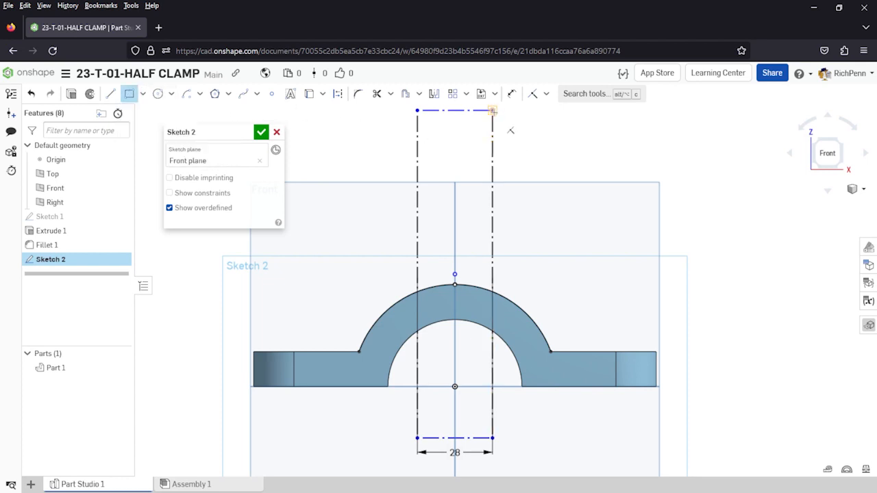
{"action": "left_click", "coordinate": [492, 110]}
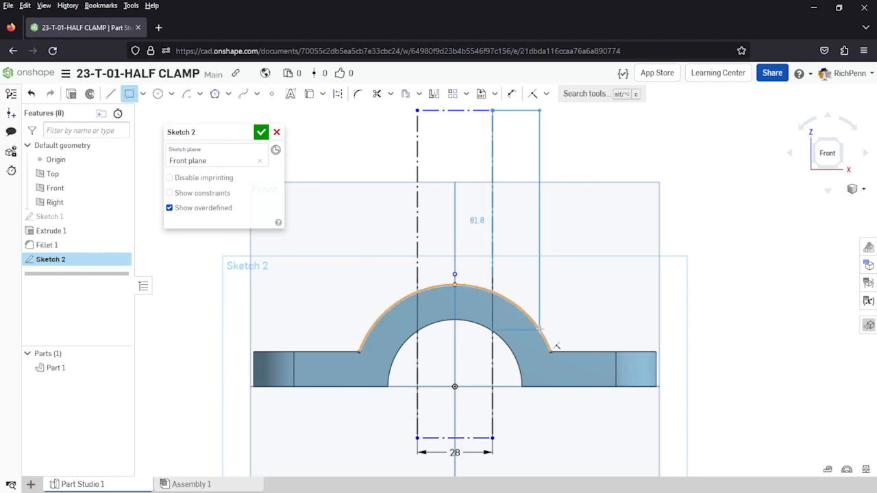
{"action": "left_click", "coordinate": [540, 330]}
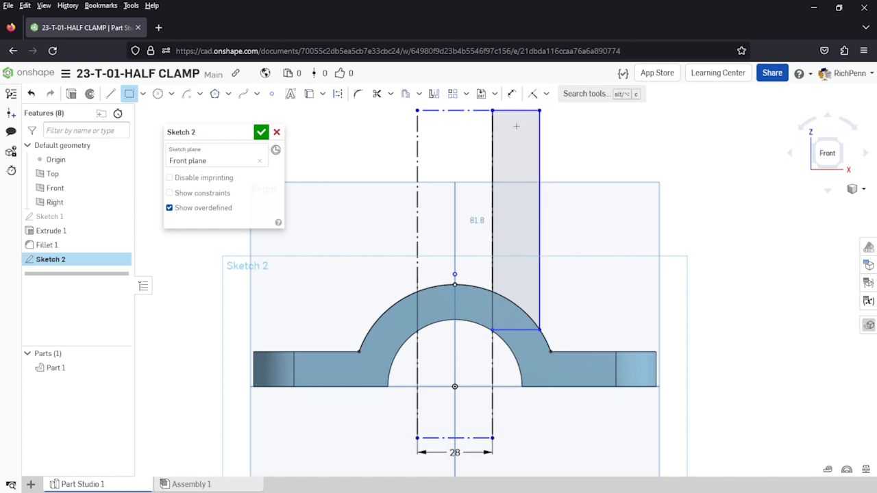
{"action": "middle_click_drag", "start_coordinate": [551, 197], "coordinate": [560, 265]}
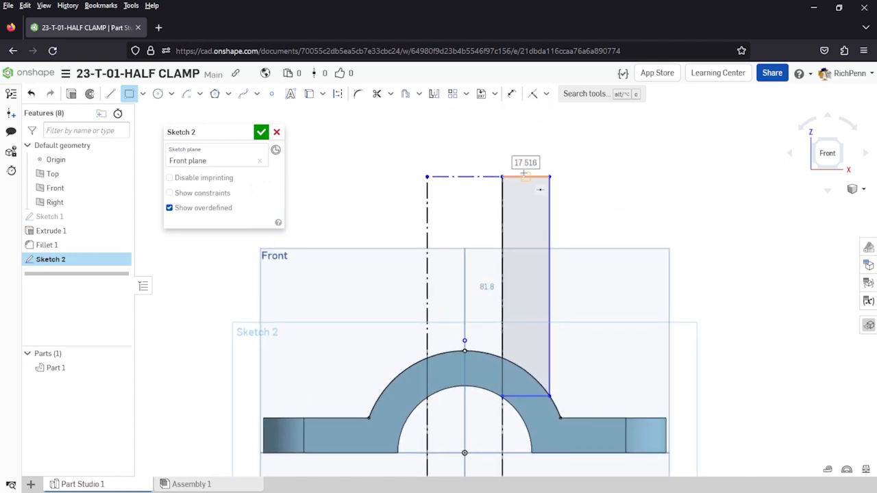
{"action": "left_click", "coordinate": [522, 174]}
{"action": "type", "text": "13"}
{"action": "key", "text": "Return"}
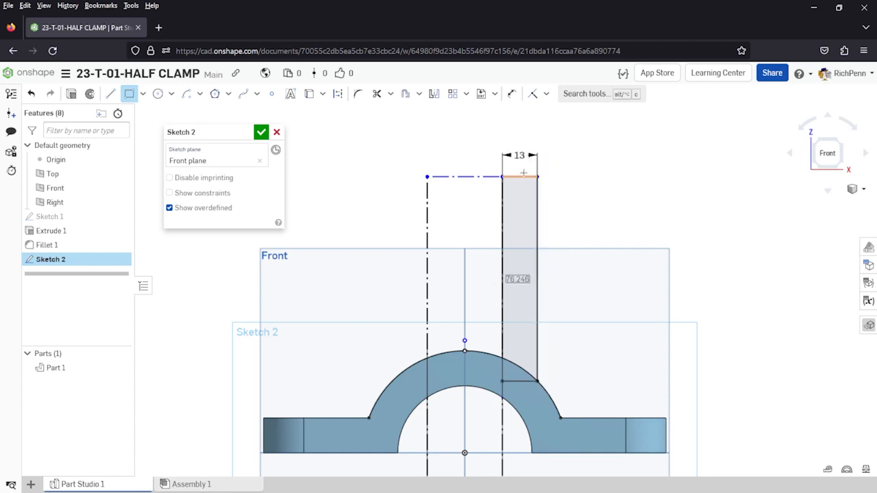
{"action": "key", "text": "Escape"}
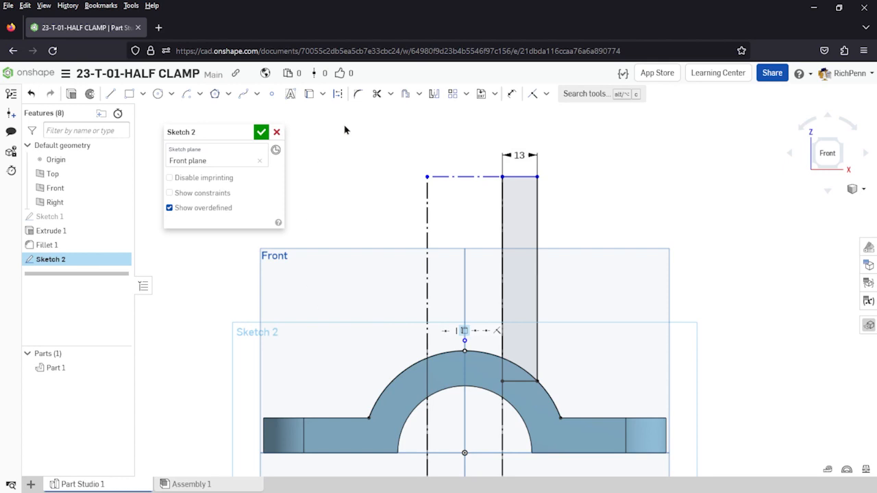
Sketch a matching corner rectangle from the construction rectangle's upper left corner down to the projected arc, with a width of 13 mm
{"action": "left_click", "coordinate": [134, 98]}
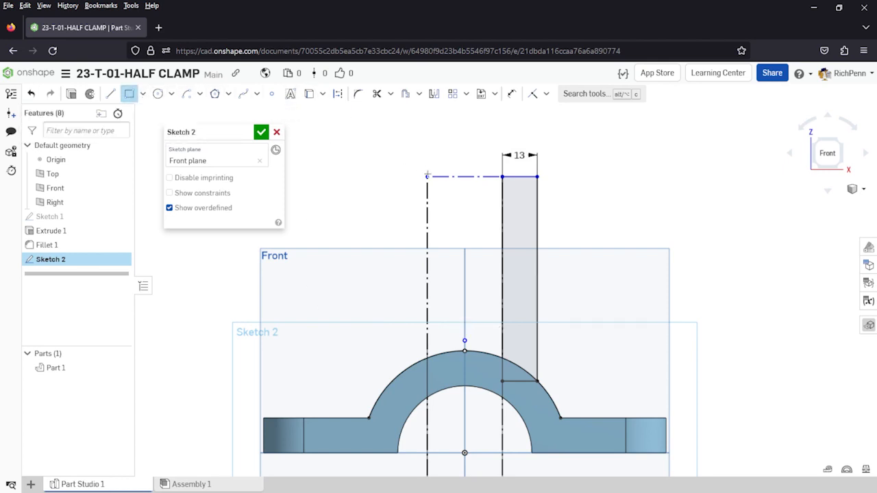
{"action": "left_click", "coordinate": [427, 177]}
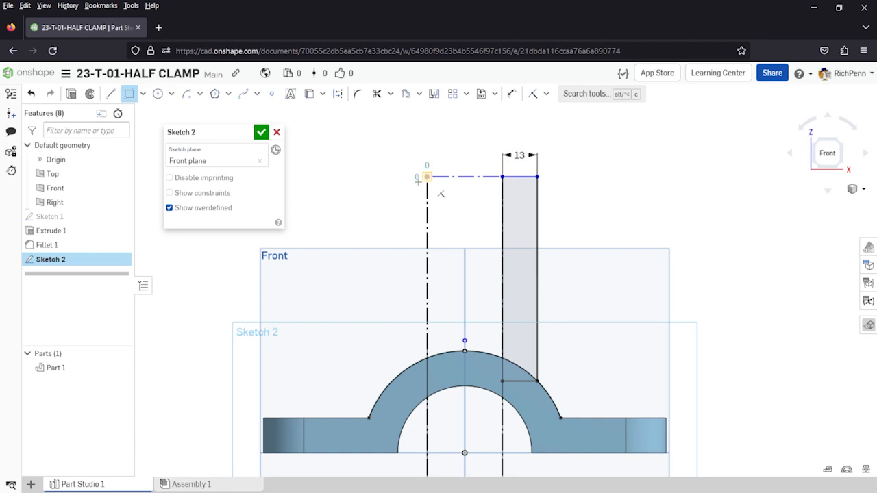
{"action": "left_click", "coordinate": [383, 391]}
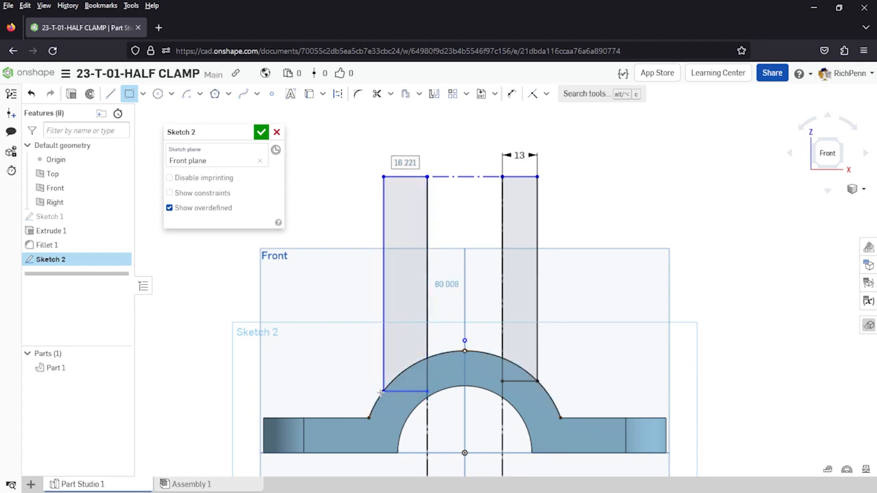
{"action": "double_click", "coordinate": [405, 163]}
{"action": "type", "text": "13"}
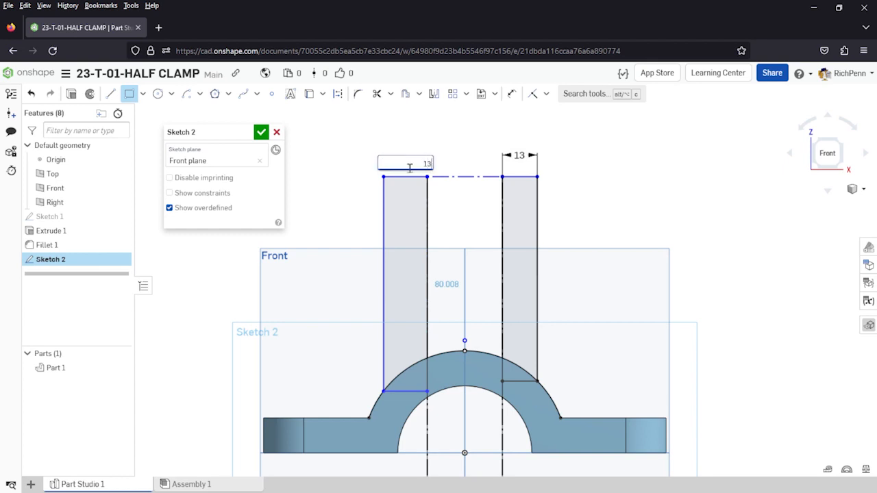
{"action": "key", "text": "Return"}
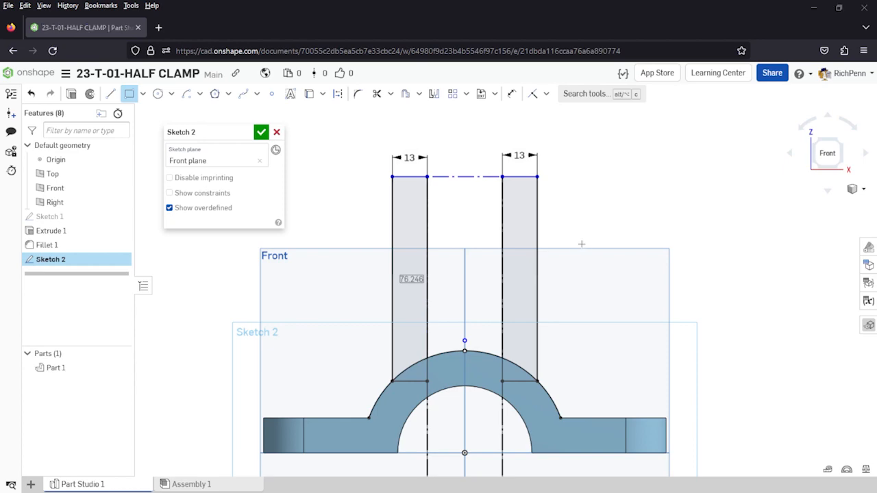
Check the lug height on the drawing, dimension the rectangles' top edge from the base's bottom as 61+25 mm, and finish the sketch
{"action": "key", "text": "alt+Tab"}
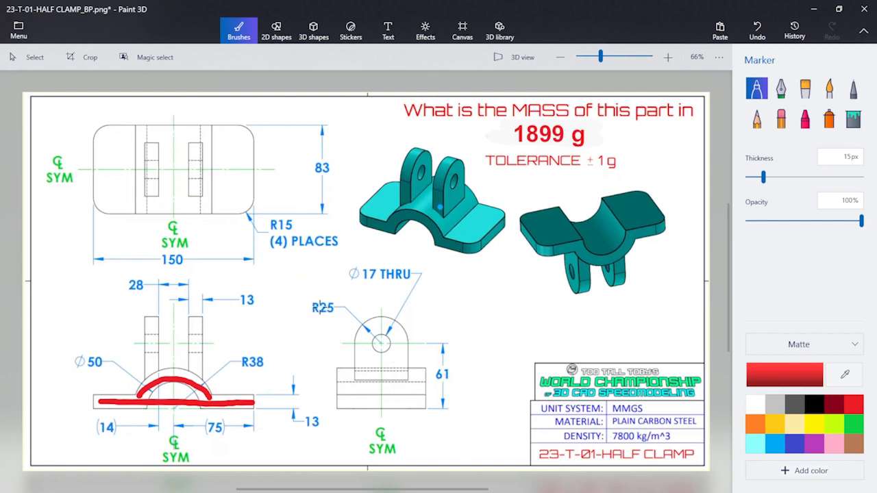
{"action": "key", "text": "alt+Tab"}
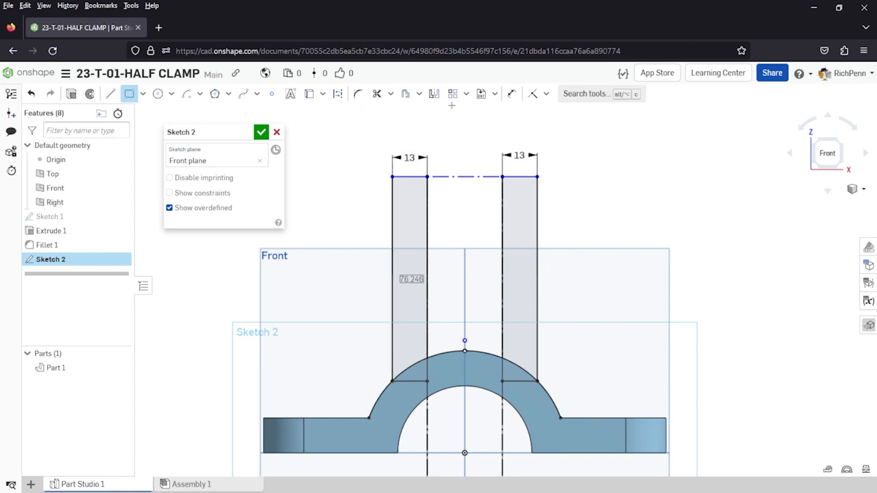
{"action": "left_click", "coordinate": [512, 95]}
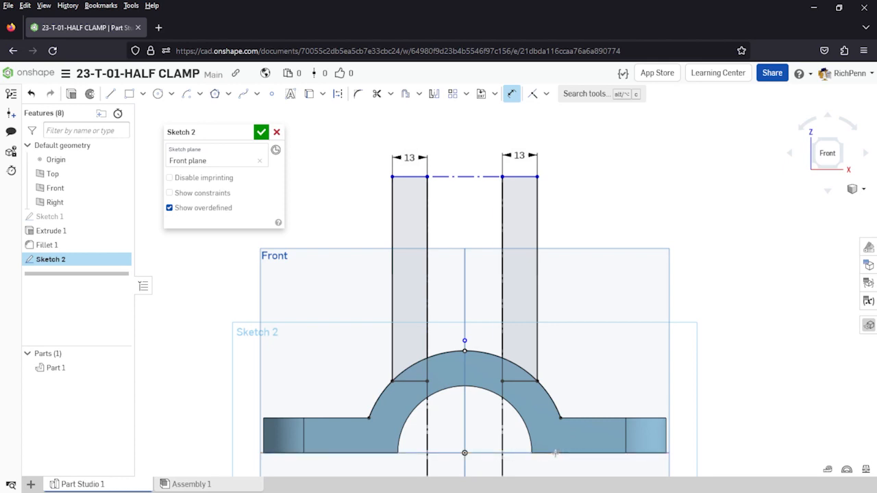
{"action": "left_click", "coordinate": [521, 177]}
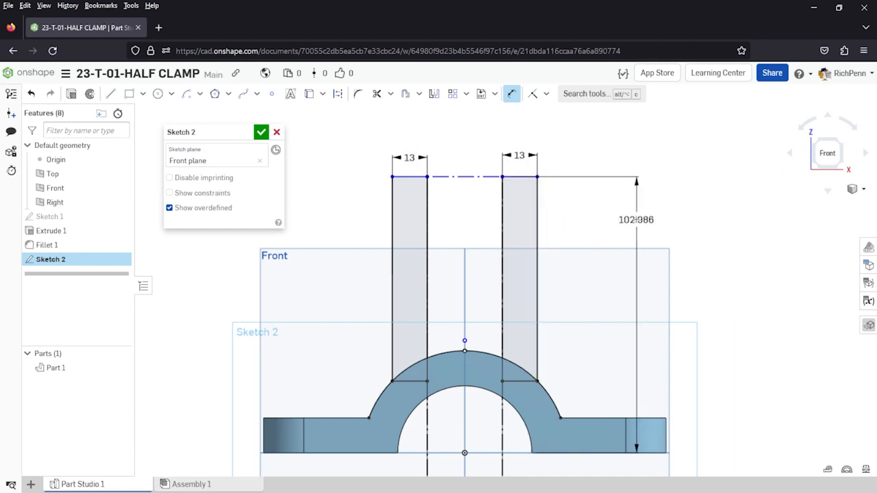
{"action": "left_click", "coordinate": [627, 222]}
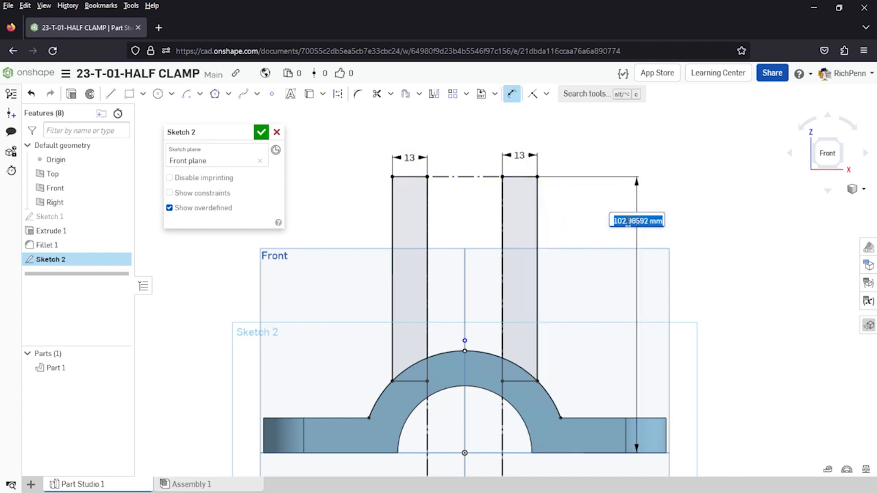
{"action": "type", "text": "61+25"}
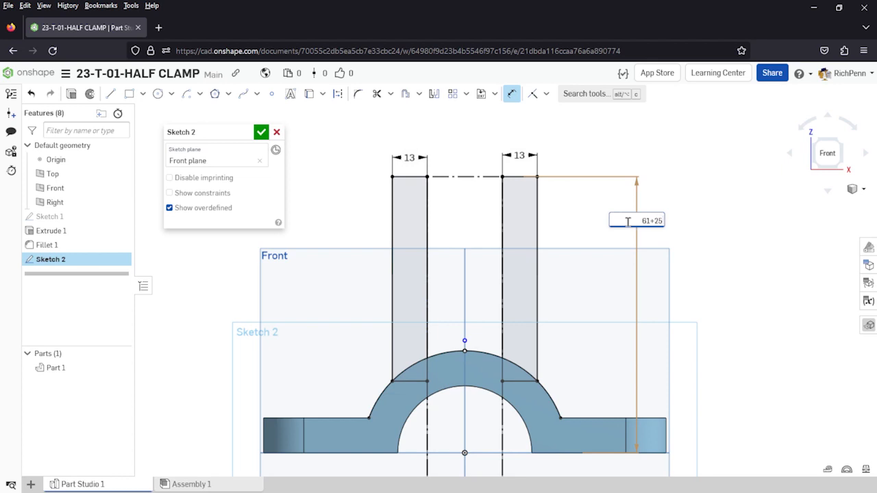
{"action": "key", "text": "Return"}
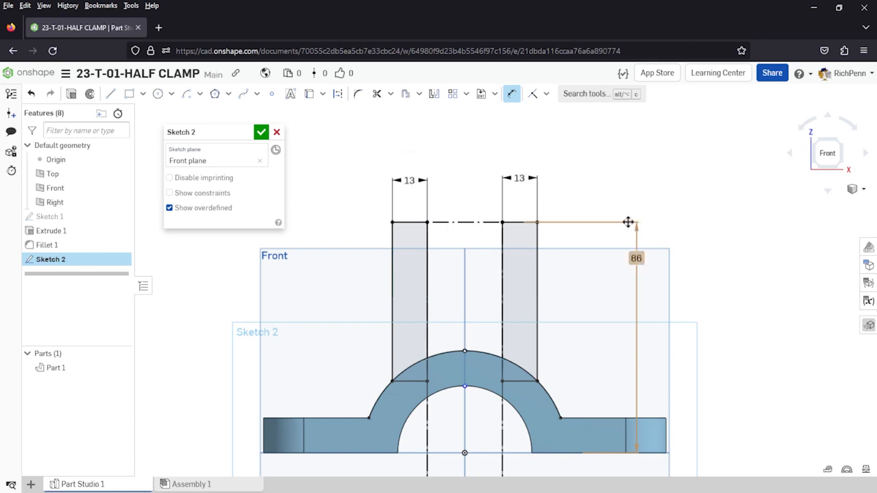
{"action": "left_click", "coordinate": [261, 132]}
Start a symmetric extrusion of both lug rectangles from the sketch, adding them to the clamp body
{"action": "mouse_move", "coordinate": [747, 411]}
{"action": "right_mouse_down"}
{"action": "mouse_move", "coordinate": [716, 391]}
{"action": "mouse_move", "coordinate": [711, 403]}
{"action": "mouse_move", "coordinate": [662, 391]}
{"action": "right_mouse_up"}
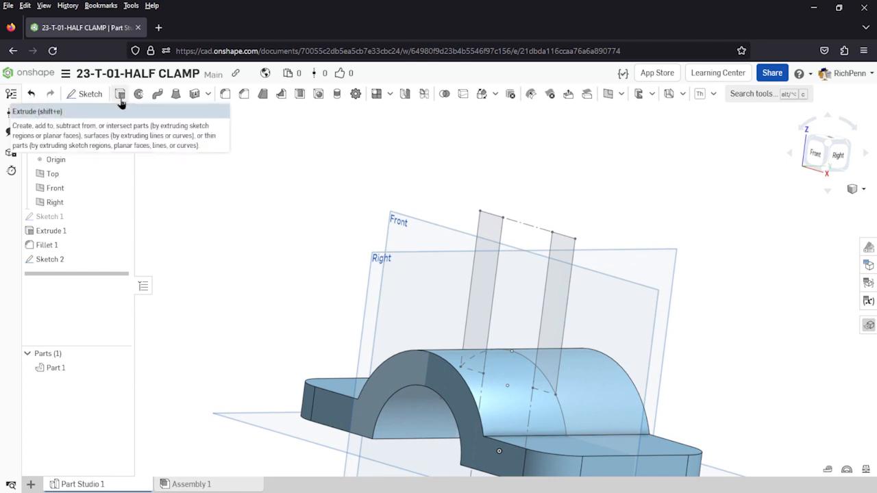
{"action": "left_click", "coordinate": [119, 94]}
{"action": "left_click", "coordinate": [170, 255]}
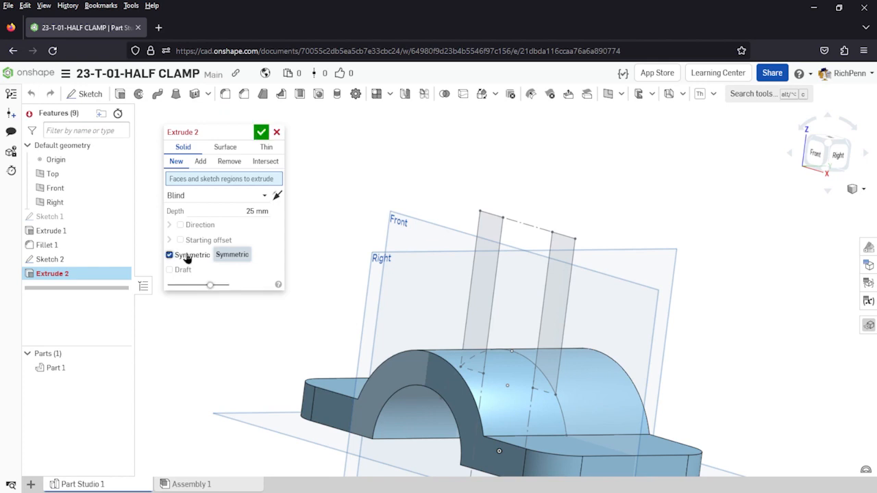
{"action": "left_click", "coordinate": [492, 224]}
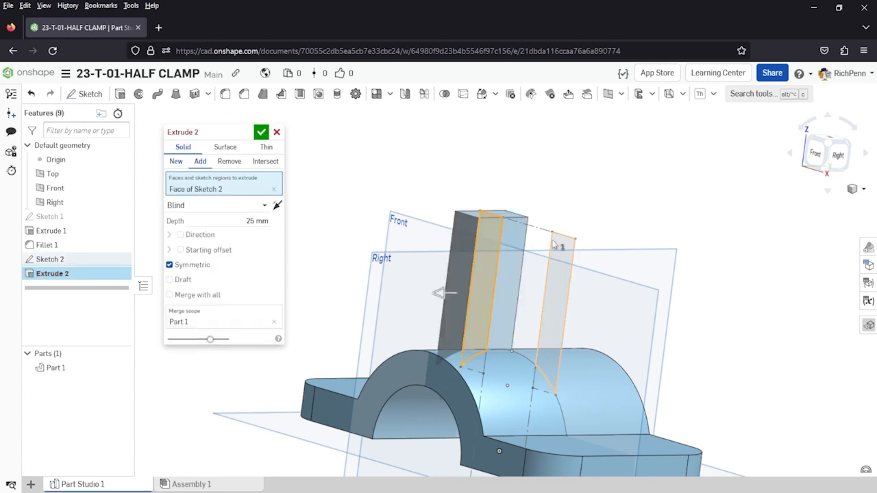
{"action": "left_click", "coordinate": [558, 245]}
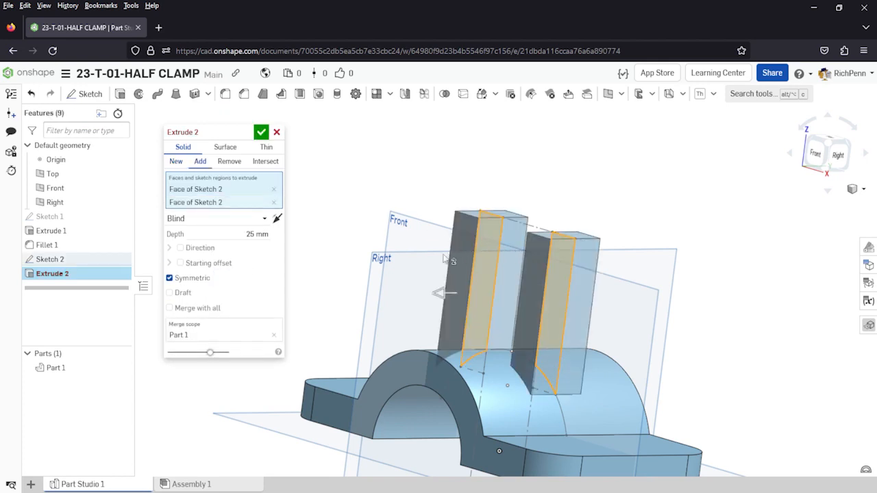
Check the lug radius on the drawing, set the extrusion depth to 25*2 mm, and finish the extrusion
{"action": "key", "text": "alt+Tab"}
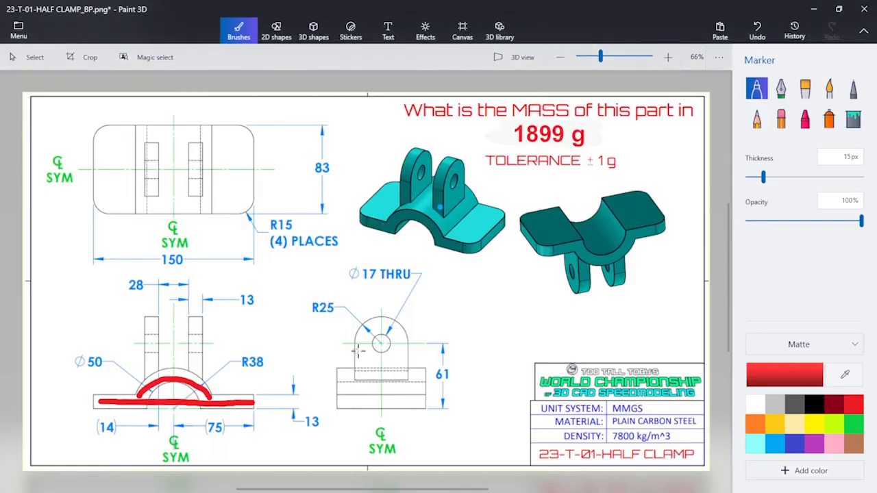
{"action": "key", "text": "alt+Tab"}
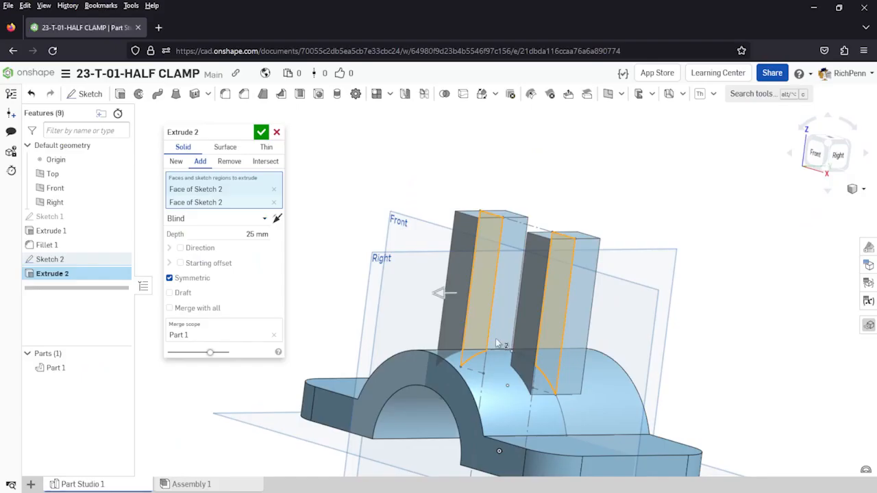
{"action": "left_click", "coordinate": [243, 234]}
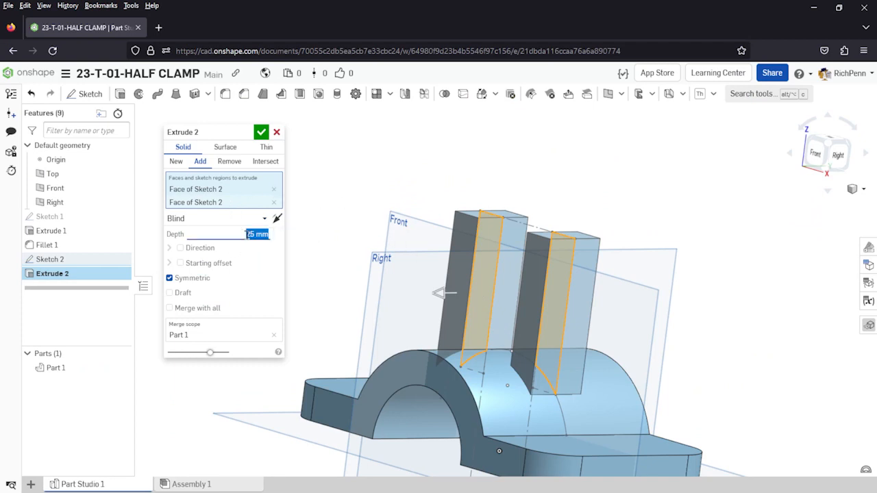
{"action": "type", "text": "2"}
{"action": "type", "text": "5*2"}
{"action": "key", "text": "Return"}
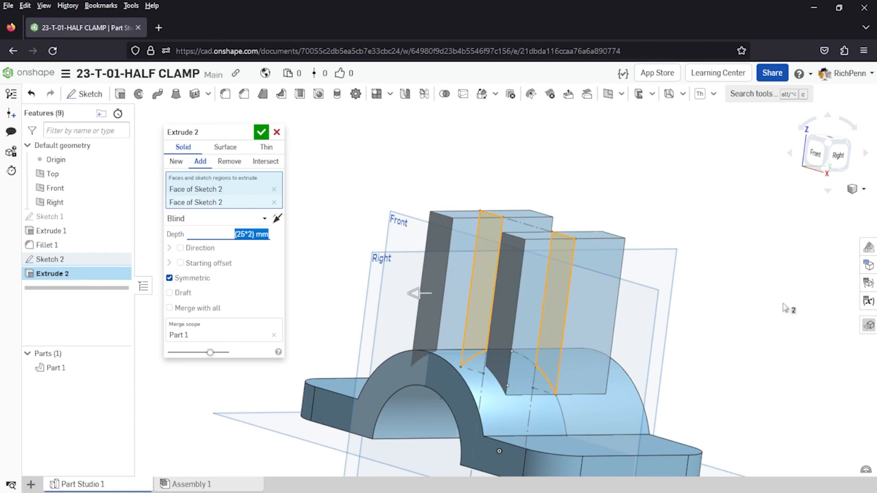
{"action": "left_click", "coordinate": [261, 134]}
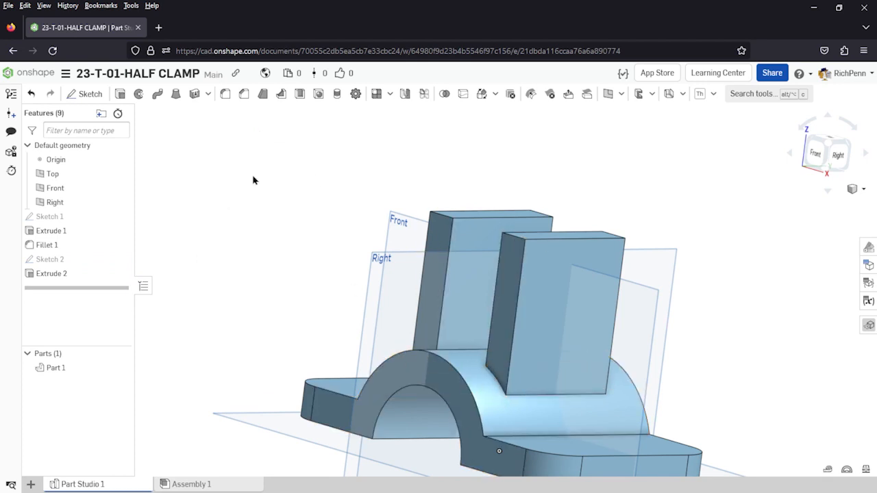
Round the top of the lug on the +X side with a full round fillet between its two narrow side faces
{"action": "right_click_drag", "start_coordinate": [251, 188], "coordinate": [220, 222]}
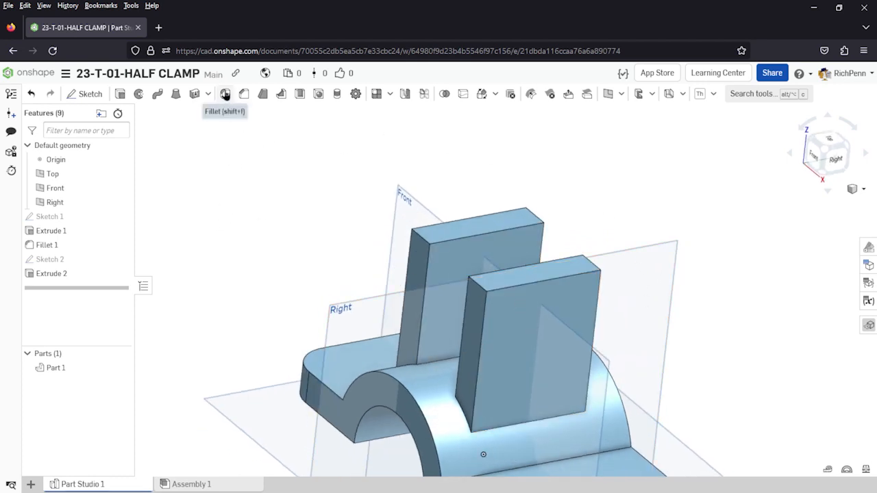
{"action": "left_click", "coordinate": [225, 94]}
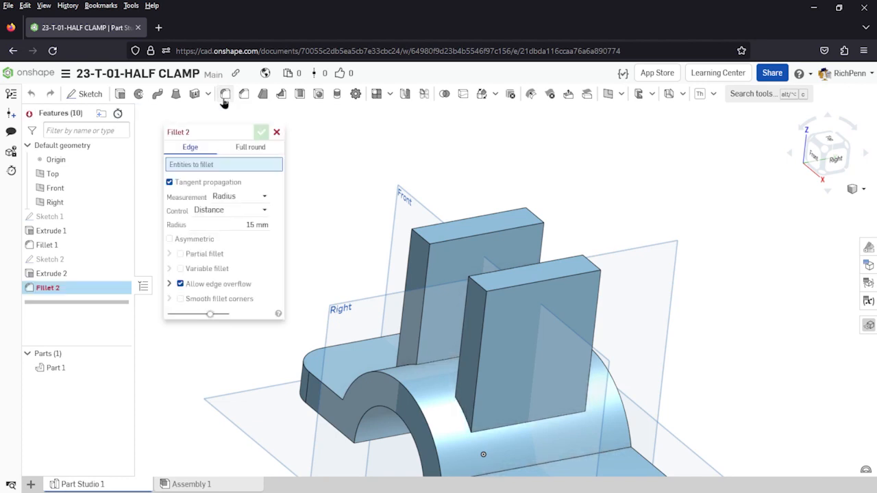
{"action": "left_click", "coordinate": [251, 147]}
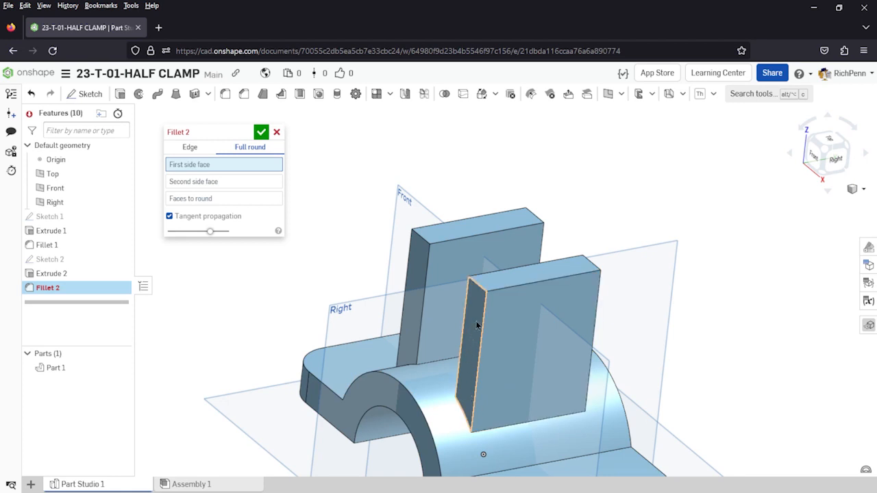
{"action": "left_click", "coordinate": [475, 326]}
{"action": "right_click_drag", "start_coordinate": [712, 378], "coordinate": [554, 372]}
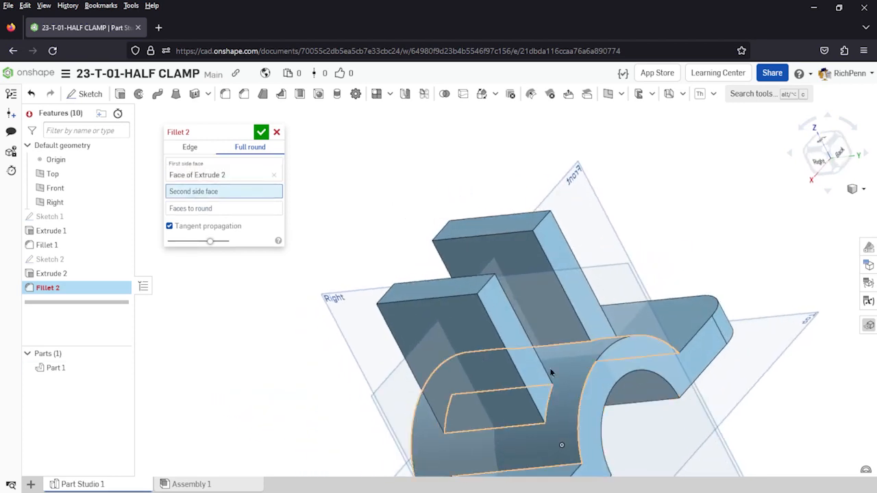
{"action": "left_click", "coordinate": [505, 329]}
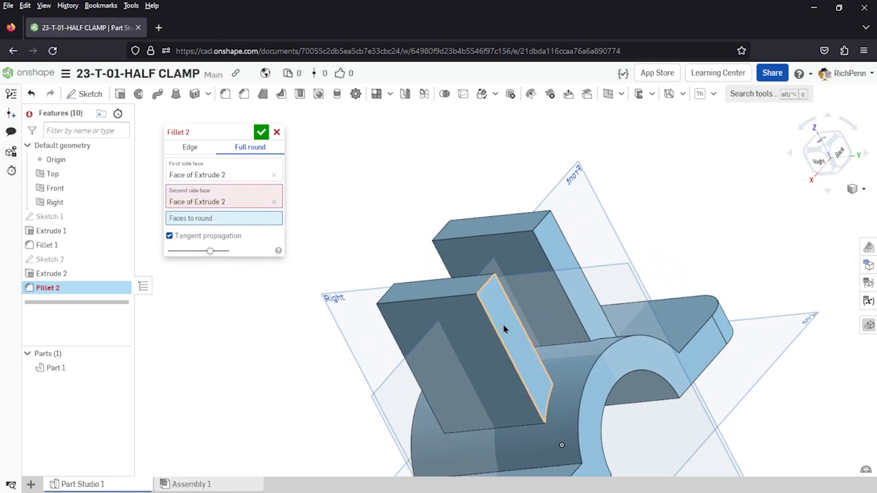
{"action": "left_click", "coordinate": [439, 291]}
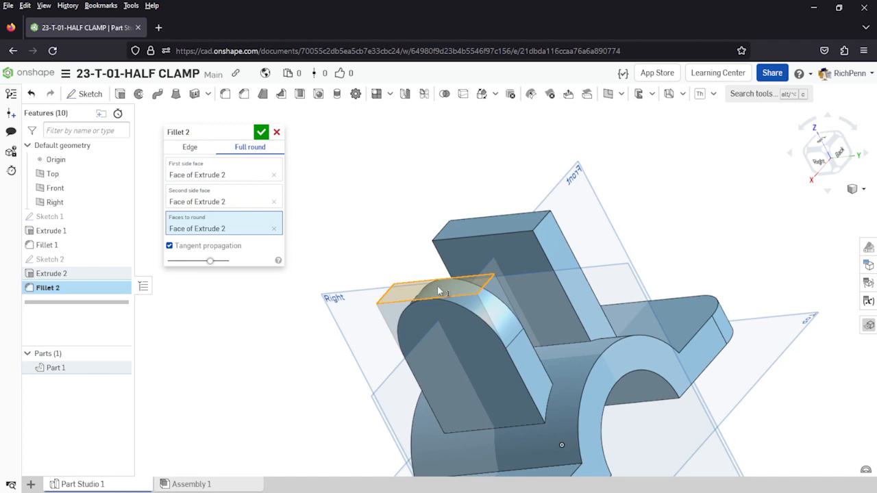
{"action": "left_click", "coordinate": [263, 132]}
Apply a matching full round fillet to the top face of the lug on the -X side
{"action": "right_click_drag", "start_coordinate": [266, 354], "coordinate": [397, 322]}
{"action": "left_click", "coordinate": [225, 94]}
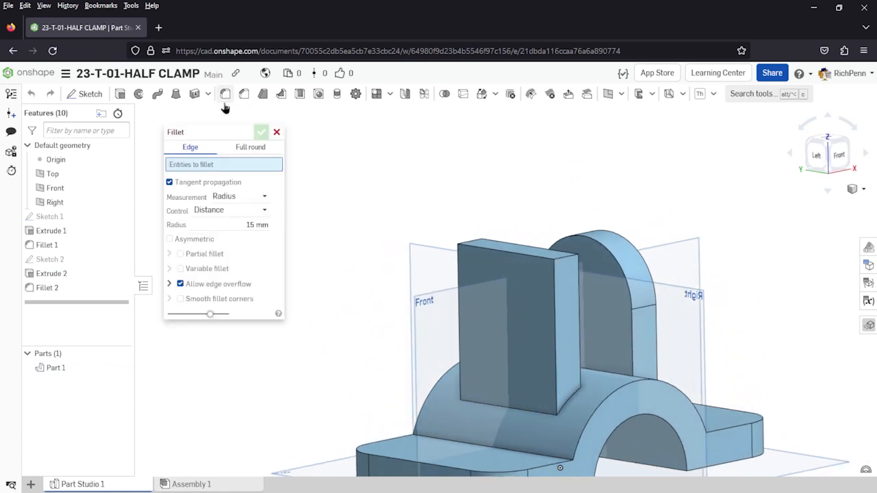
{"action": "left_click", "coordinate": [250, 148]}
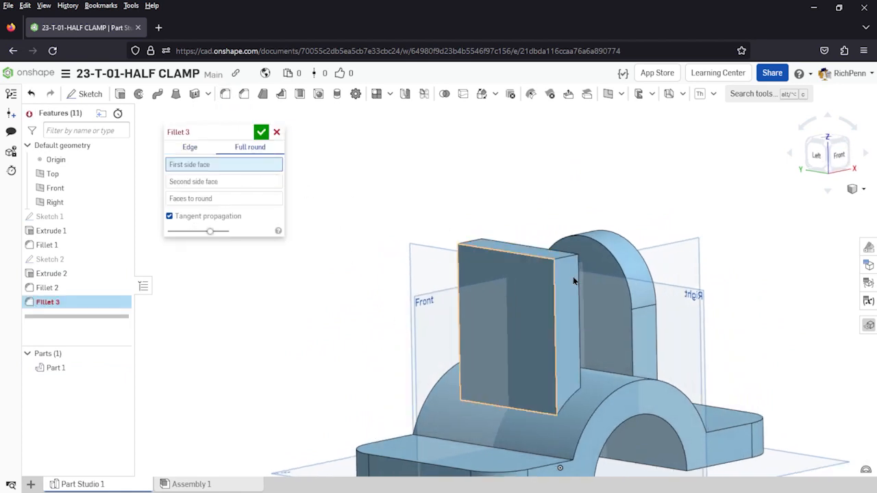
{"action": "left_click", "coordinate": [566, 321]}
{"action": "right_click_drag", "start_coordinate": [354, 335], "coordinate": [456, 357]}
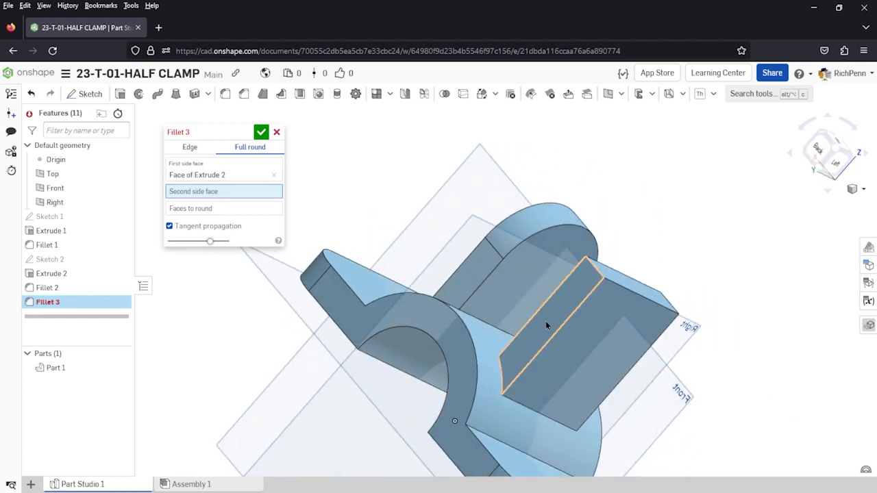
{"action": "left_click", "coordinate": [546, 321]}
{"action": "right_click_drag", "start_coordinate": [388, 332], "coordinate": [262, 340]}
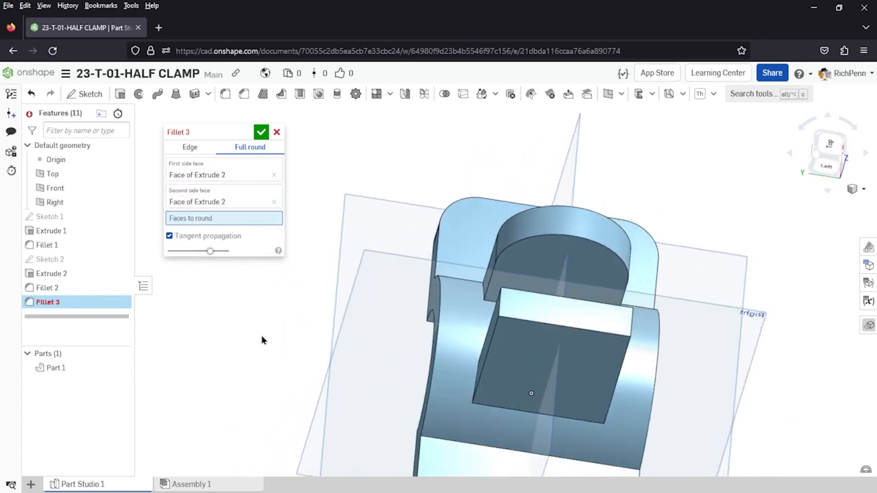
{"action": "left_click", "coordinate": [554, 320]}
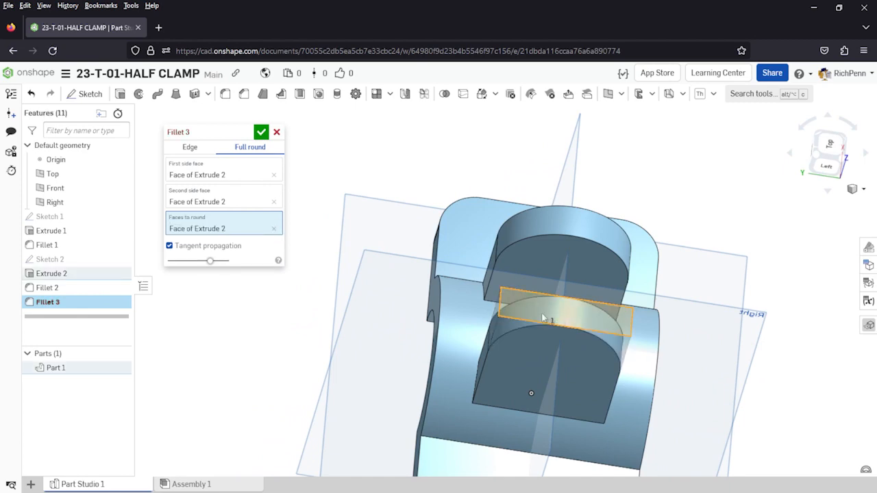
{"action": "left_click", "coordinate": [261, 132]}
Hide the default planes and show the lugs from the model's left side
{"action": "right_click_drag", "start_coordinate": [257, 311], "coordinate": [355, 306]}
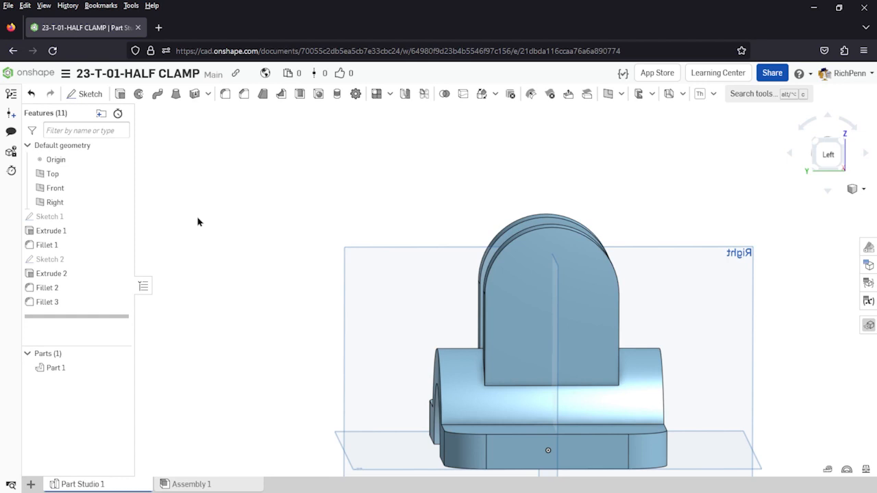
{"action": "key", "text": "p"}
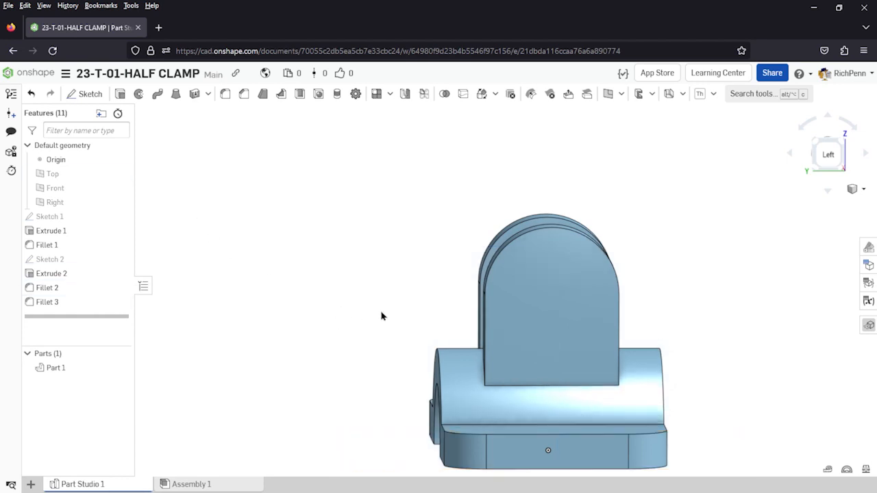
{"action": "middle_click_drag", "start_coordinate": [376, 304], "coordinate": [284, 287]}
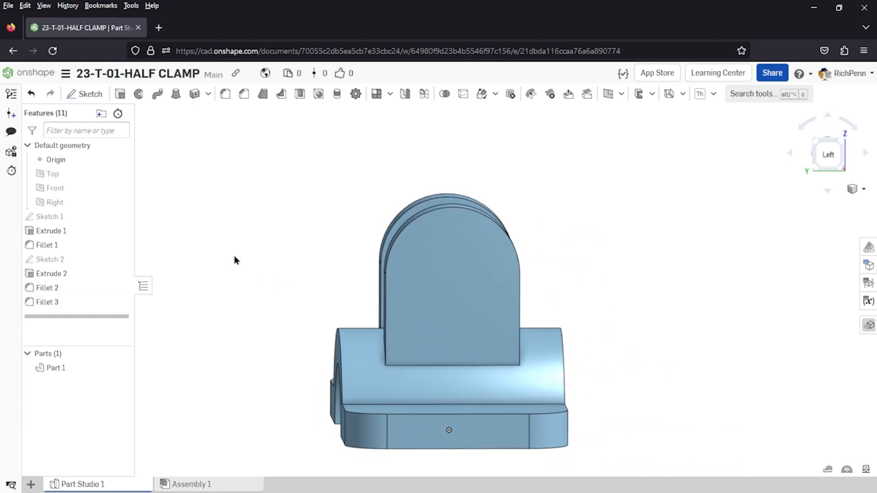
Check the hole callout on the drawing and cut a simple 17 mm through-all hole in both lugs, placed by a mate connector at the rounded top's centre
{"action": "left_click", "coordinate": [319, 96]}
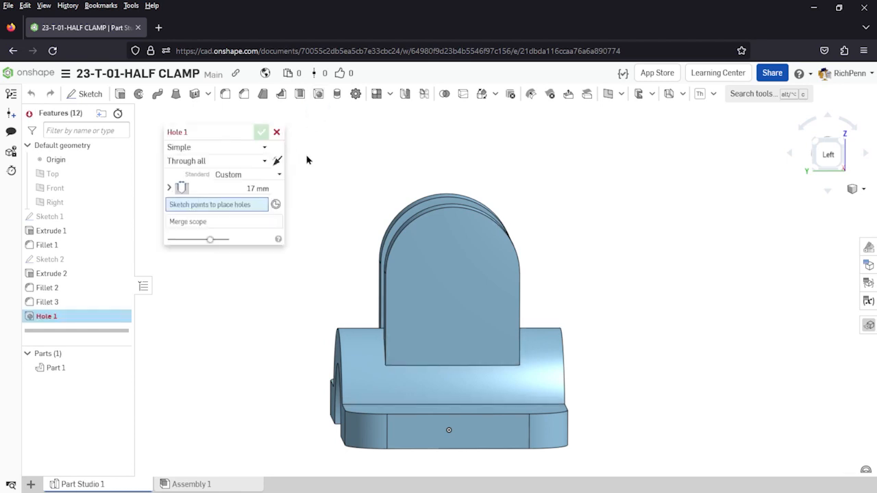
{"action": "key", "text": "alt+Tab"}
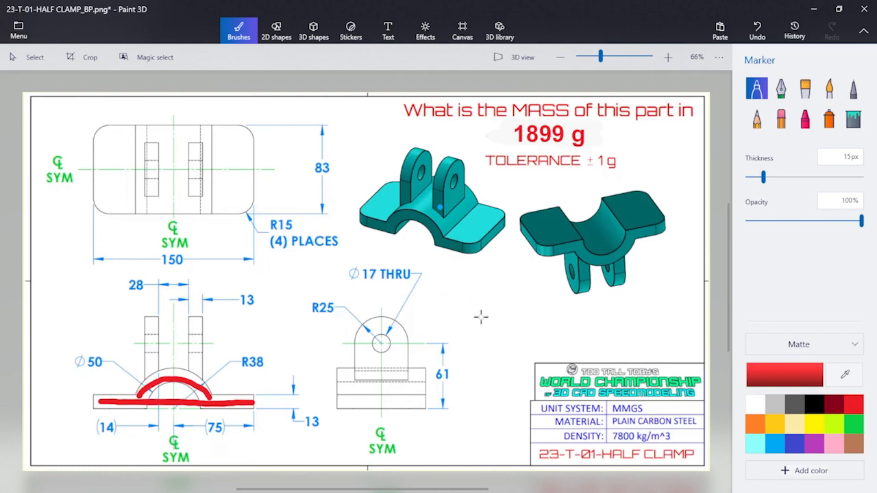
{"action": "key", "text": "alt+Tab"}
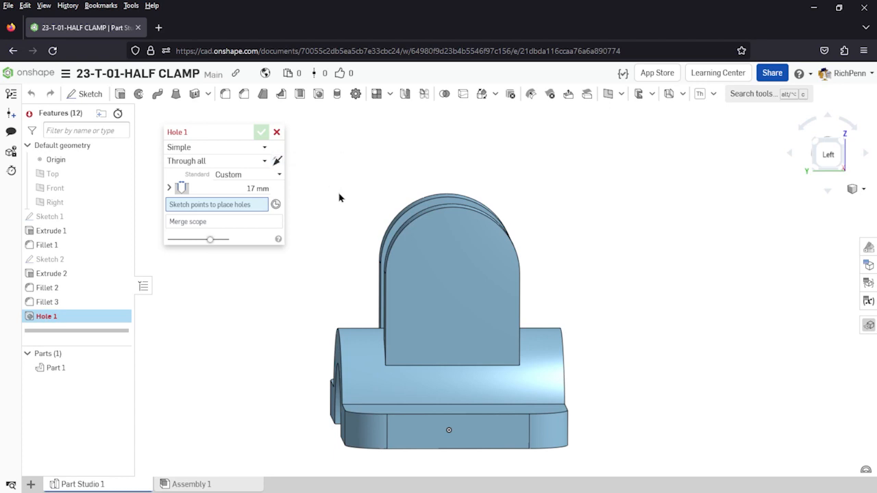
{"action": "left_click", "coordinate": [275, 205]}
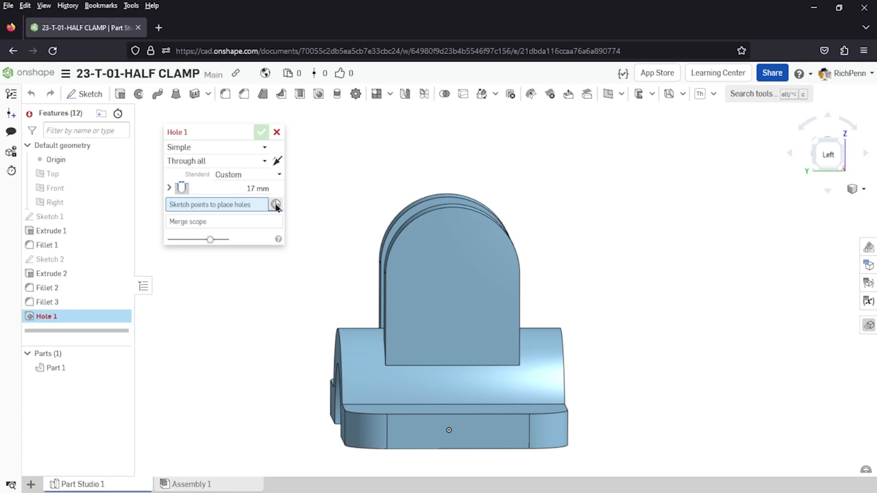
{"action": "left_click", "coordinate": [467, 215]}
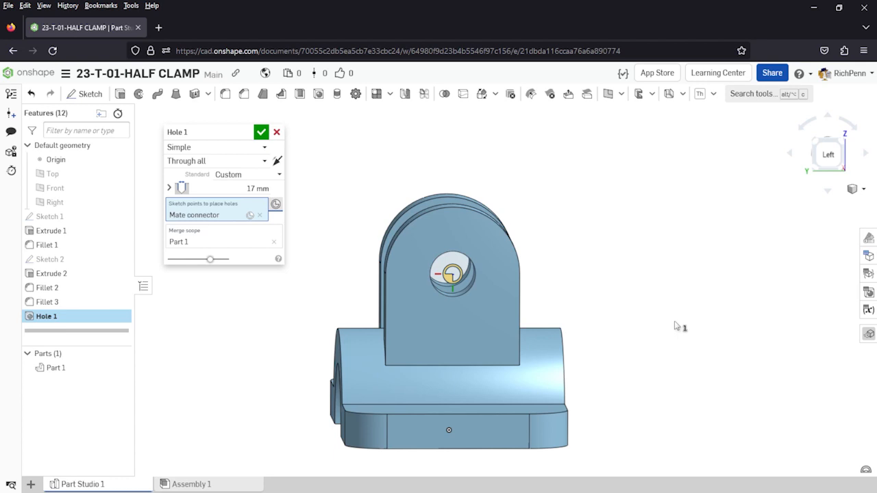
{"action": "right_click_drag", "start_coordinate": [660, 324], "coordinate": [642, 323]}
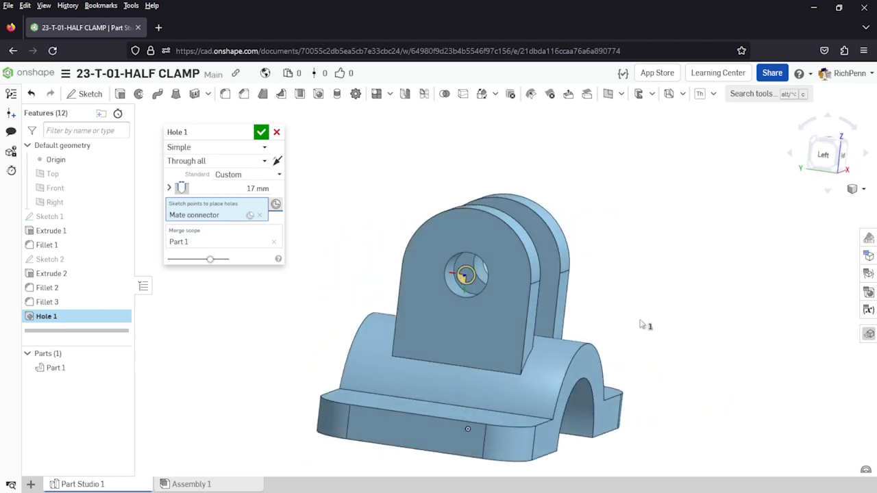
{"action": "left_click", "coordinate": [261, 133]}
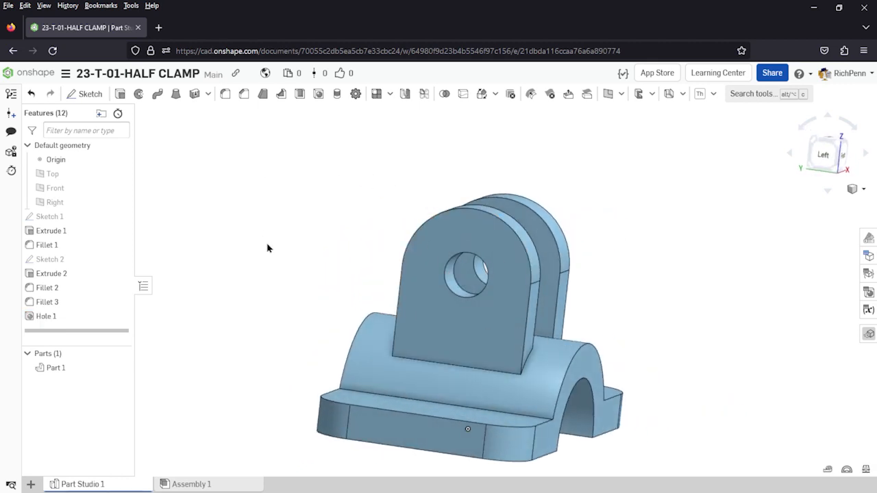
Show the clamp in isometric view, try purple and blue shades on the part, and set its colour to golden yellow
{"action": "key", "text": "shift+7"}
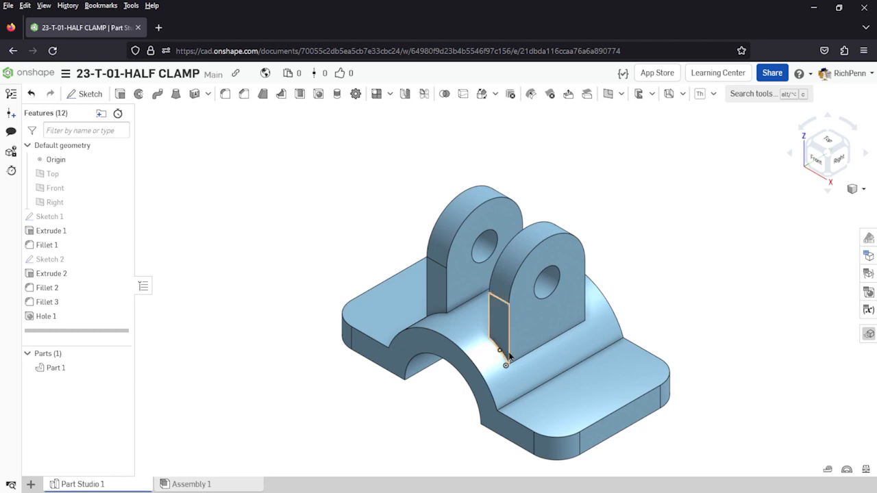
{"action": "right_click_drag", "start_coordinate": [514, 385], "coordinate": [518, 351]}
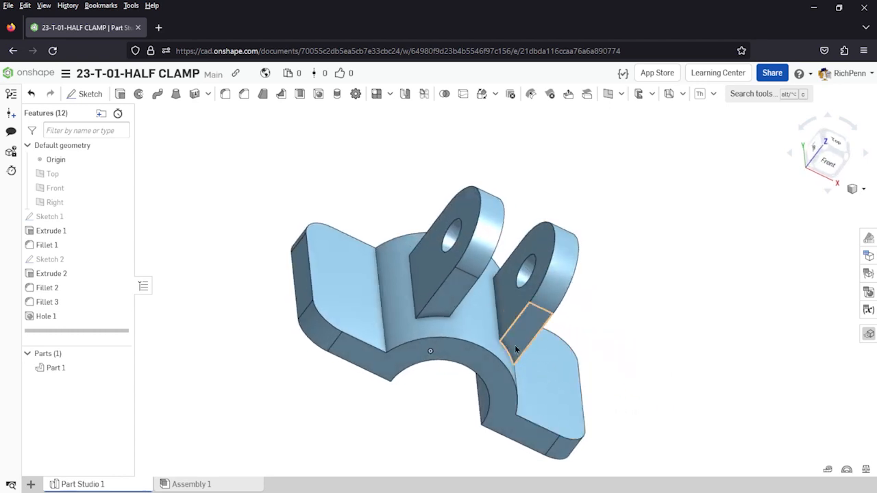
{"action": "right_click_drag", "start_coordinate": [556, 384], "coordinate": [507, 343]}
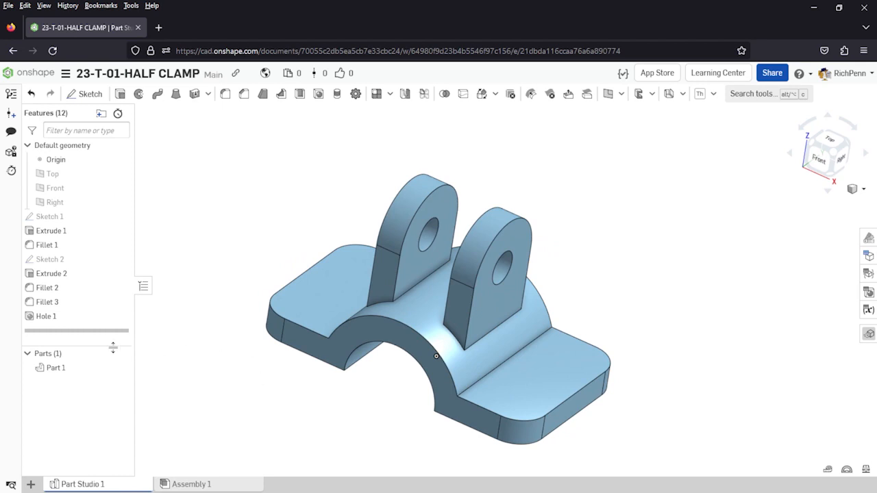
{"action": "right_click", "coordinate": [52, 371]}
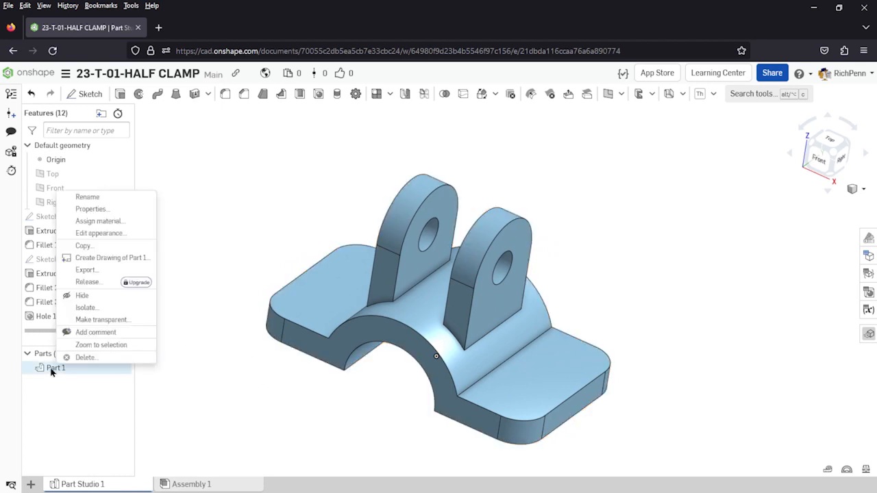
{"action": "left_click", "coordinate": [123, 234]}
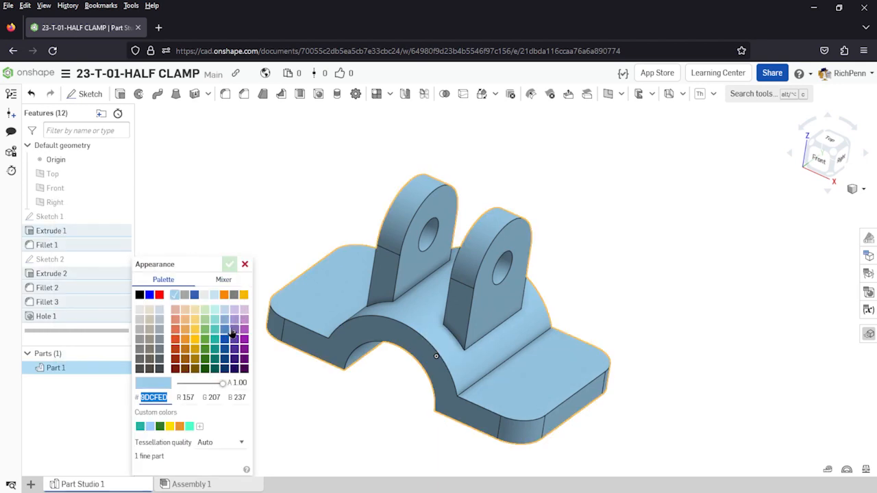
{"action": "left_click", "coordinate": [235, 321]}
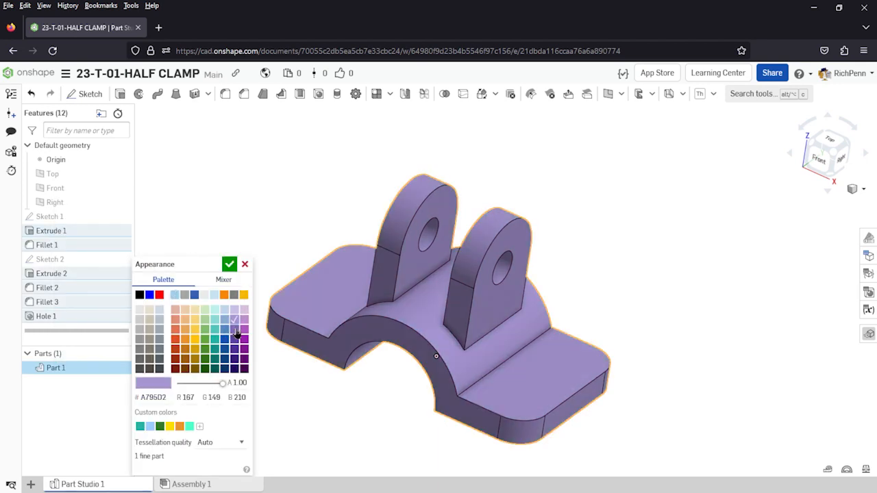
{"action": "left_click", "coordinate": [235, 331]}
{"action": "left_click", "coordinate": [225, 320]}
{"action": "left_click", "coordinate": [226, 338]}
{"action": "left_click", "coordinate": [243, 320]}
{"action": "left_click", "coordinate": [195, 320]}
{"action": "left_click", "coordinate": [229, 269]}
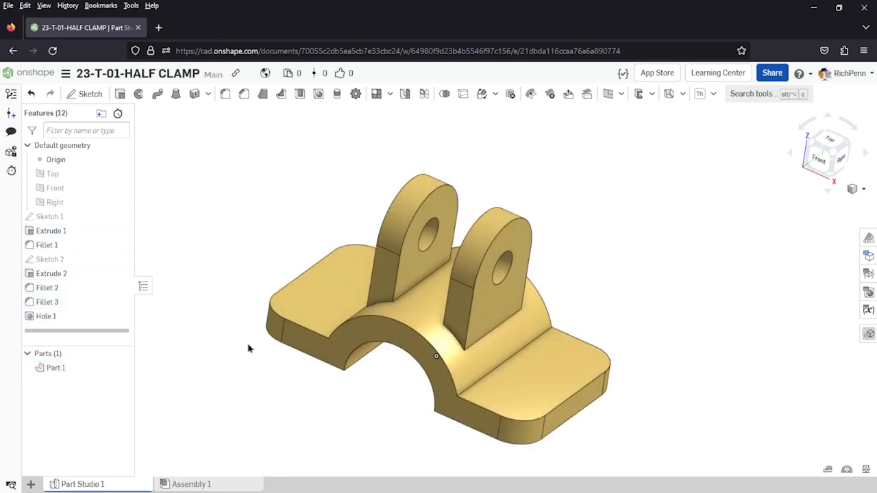
{"action": "right_click_drag", "start_coordinate": [243, 386], "coordinate": [230, 393]}
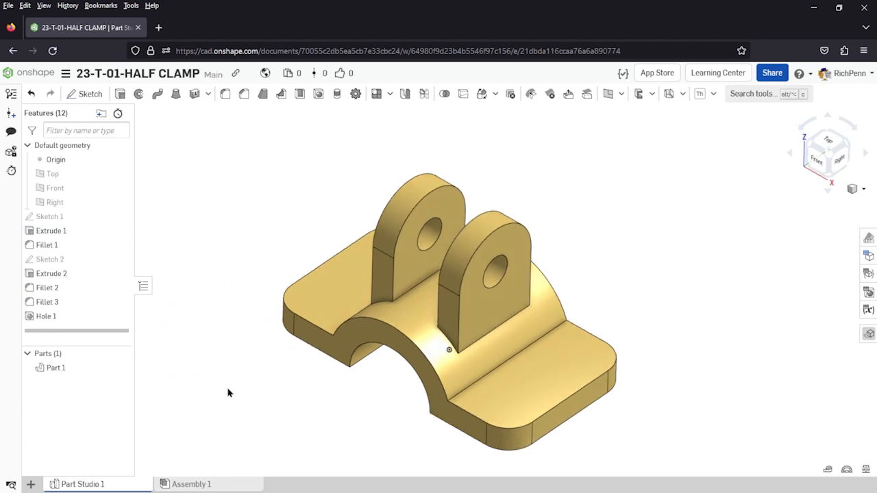